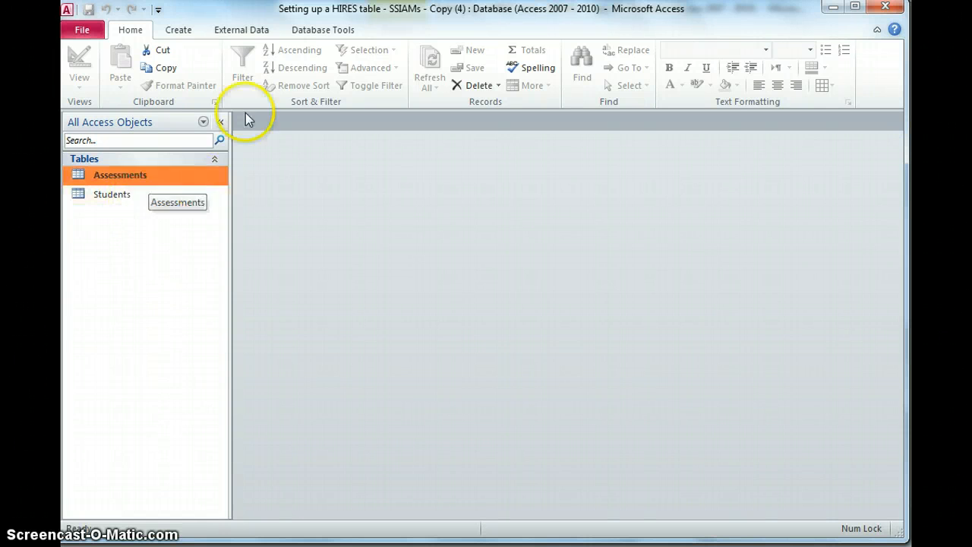
# Create a new table, save it as tblMissedAssessments and open it in Design view.
pyautogui.click(185, 34)
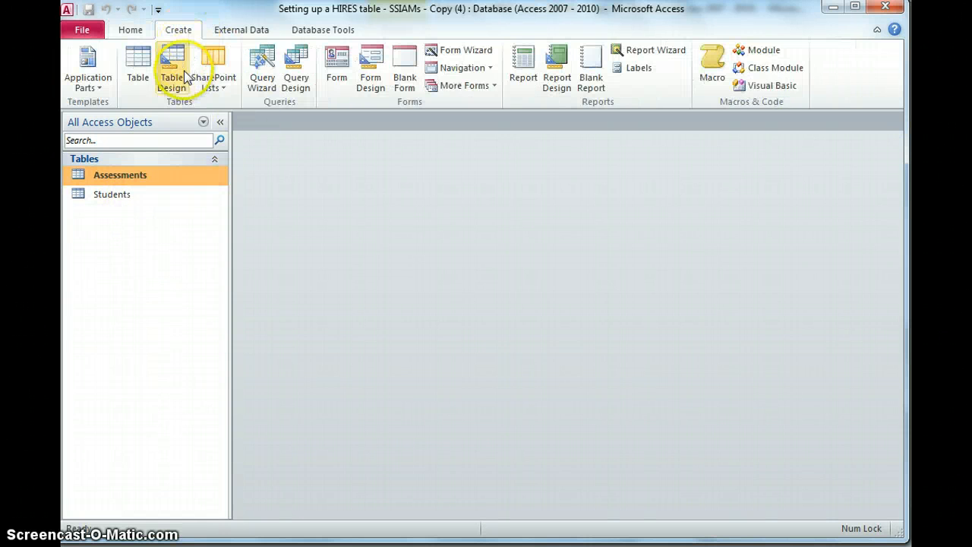
pyautogui.click(138, 67)
pyautogui.click(76, 63)
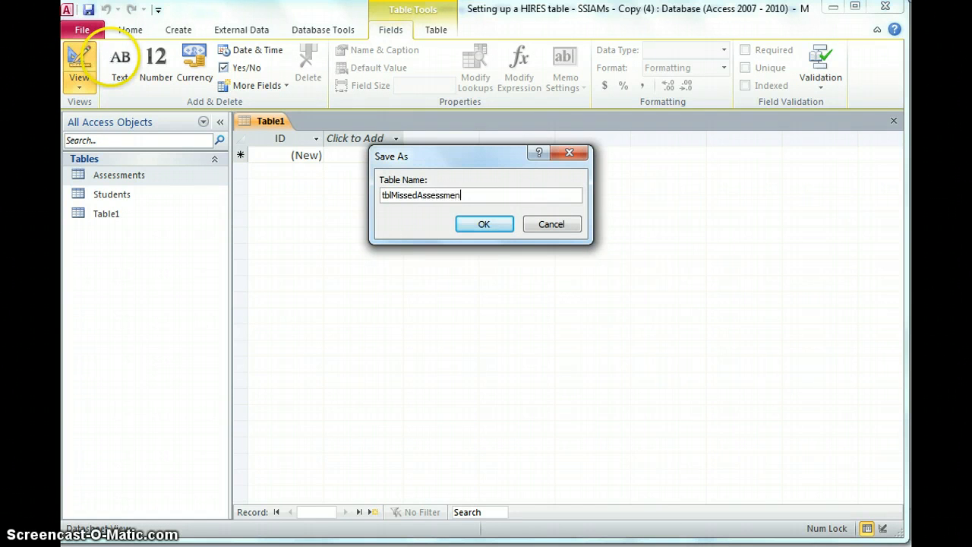
pyautogui.write('tblMissedAssessments')
pyautogui.click(484, 224)
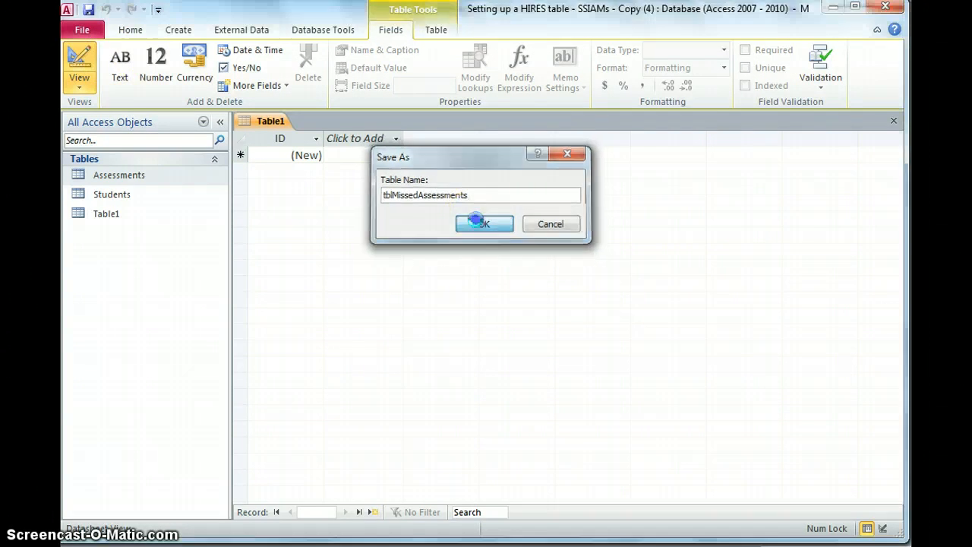
# Add a field named Student ID with the Number data type below the ID field.
pyautogui.click(318, 167)
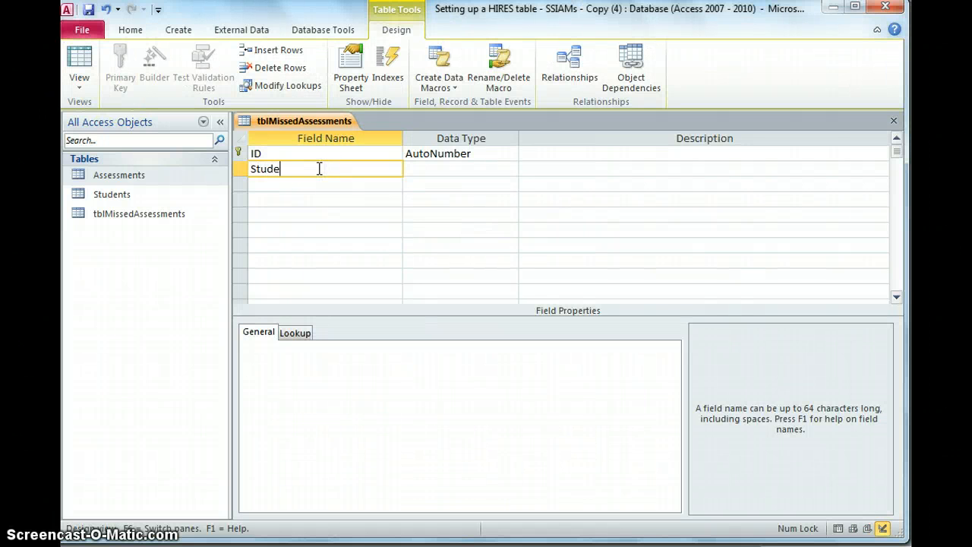
pyautogui.click(462, 168)
pyautogui.click(511, 169)
pyautogui.click(461, 216)
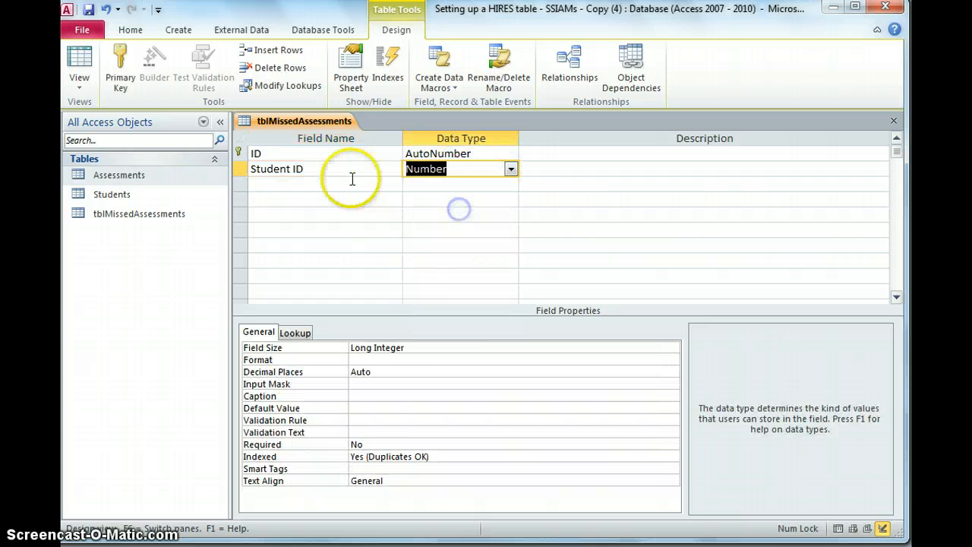
# Add a field named Assessment ID with the Number data type below Student ID.
pyautogui.click(344, 184)
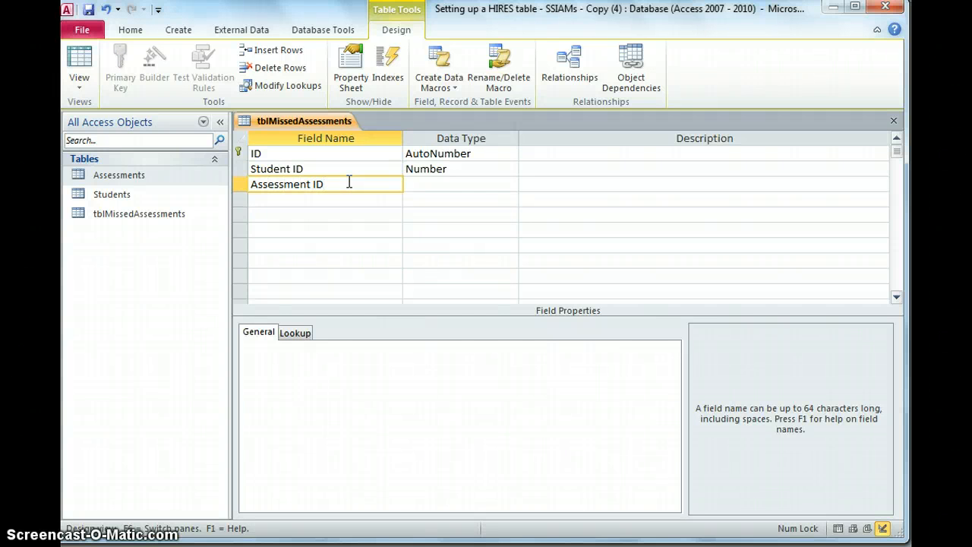
pyautogui.click(428, 184)
pyautogui.click(511, 184)
pyautogui.click(446, 229)
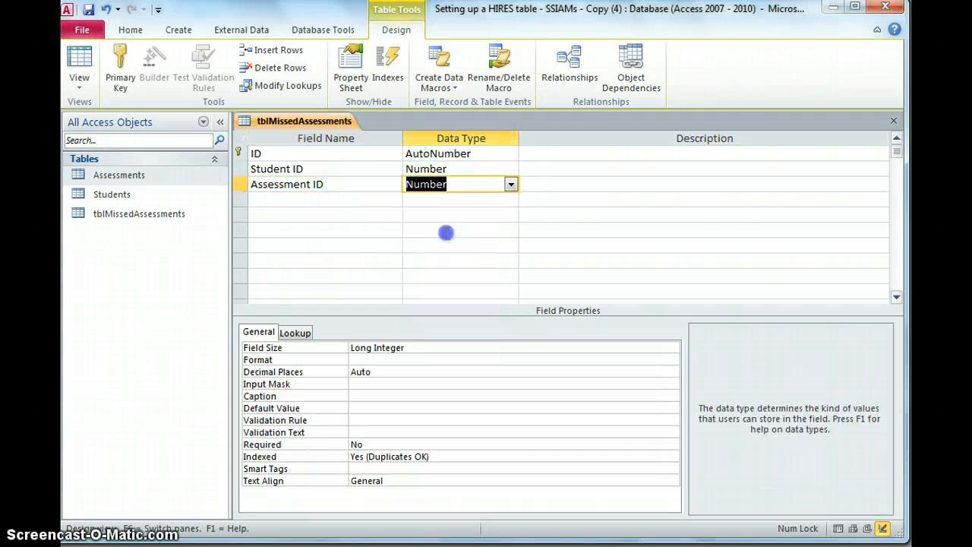
# Add a field named Date Missed with the Date/Time data type below Assessment ID.
pyautogui.click(364, 198)
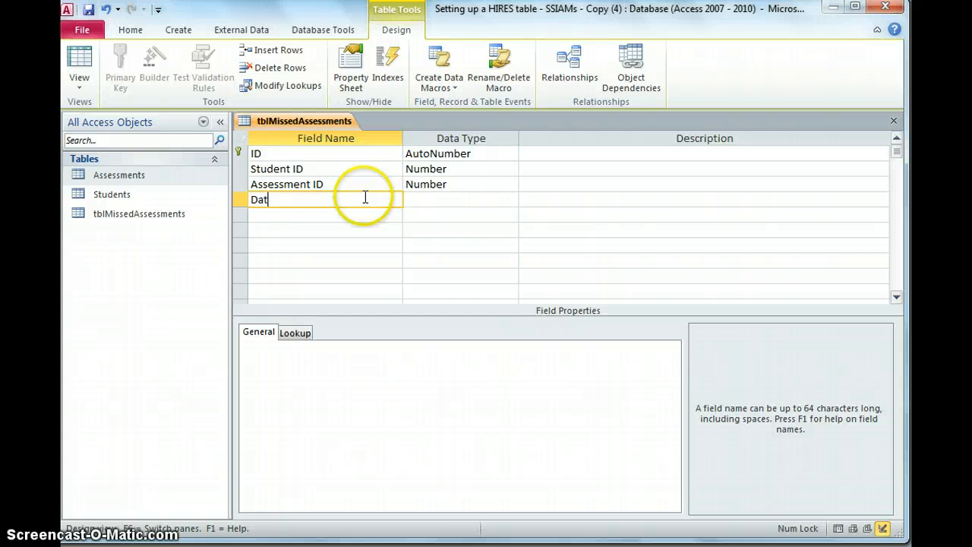
pyautogui.click(429, 199)
pyautogui.click(511, 199)
pyautogui.click(450, 260)
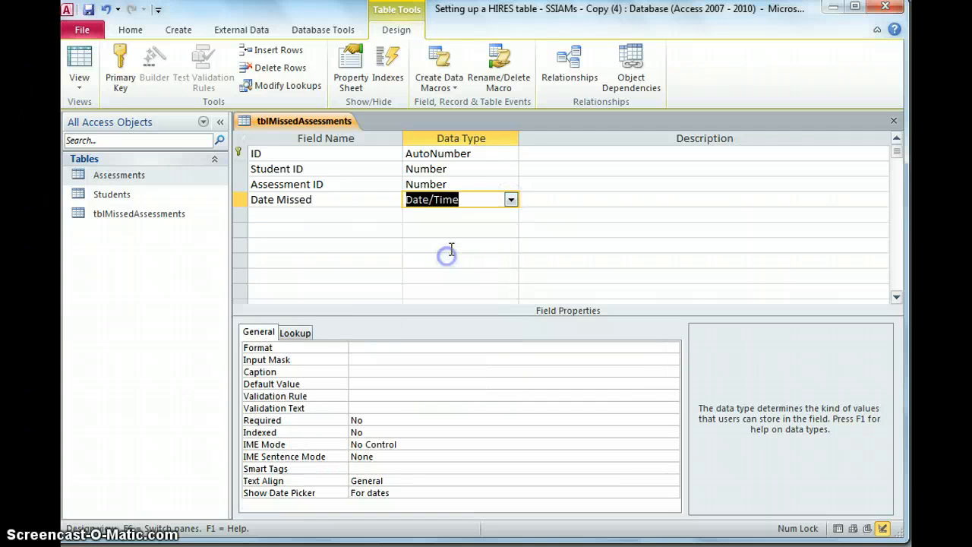
# Set the lookup display control of the Student ID field to Combo Box.
pyautogui.click(469, 169)
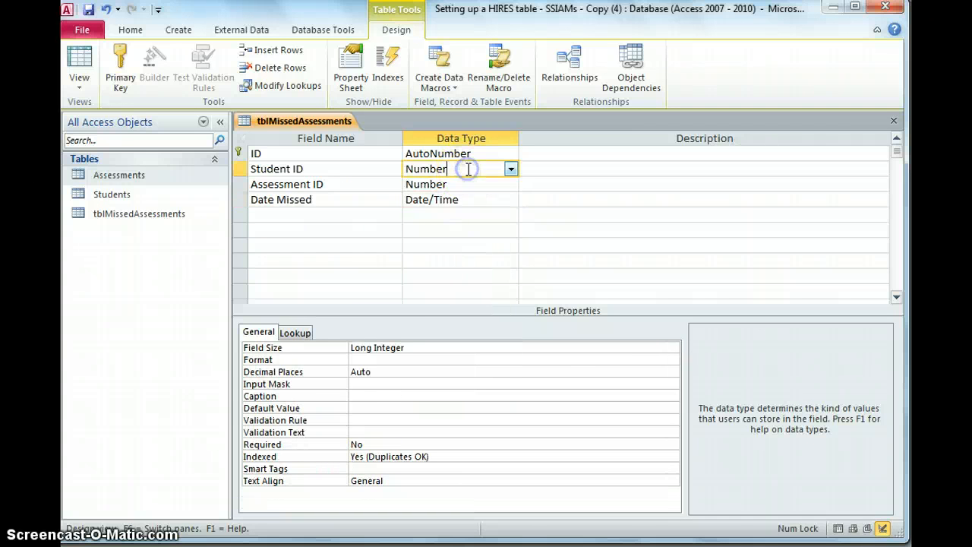
pyautogui.click(295, 333)
pyautogui.click(634, 343)
pyautogui.click(673, 347)
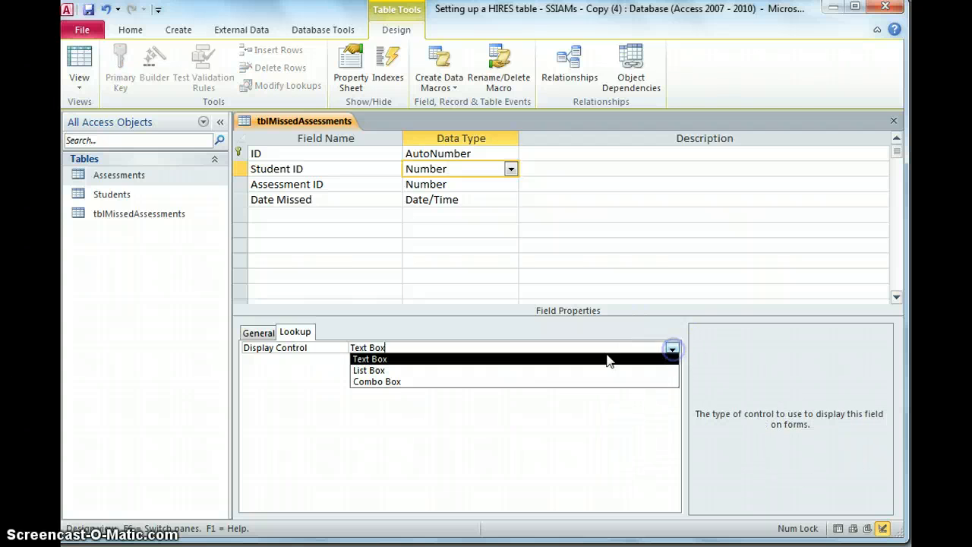
pyautogui.click(531, 382)
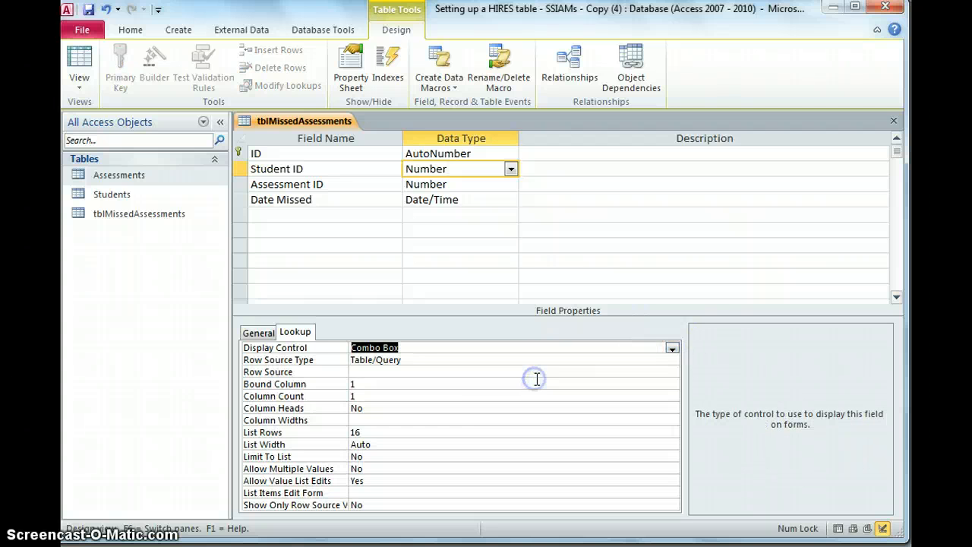
# Use the Students table as the row source for the Student ID lookup and set its column count to 3.
pyautogui.click(455, 372)
pyautogui.click(658, 372)
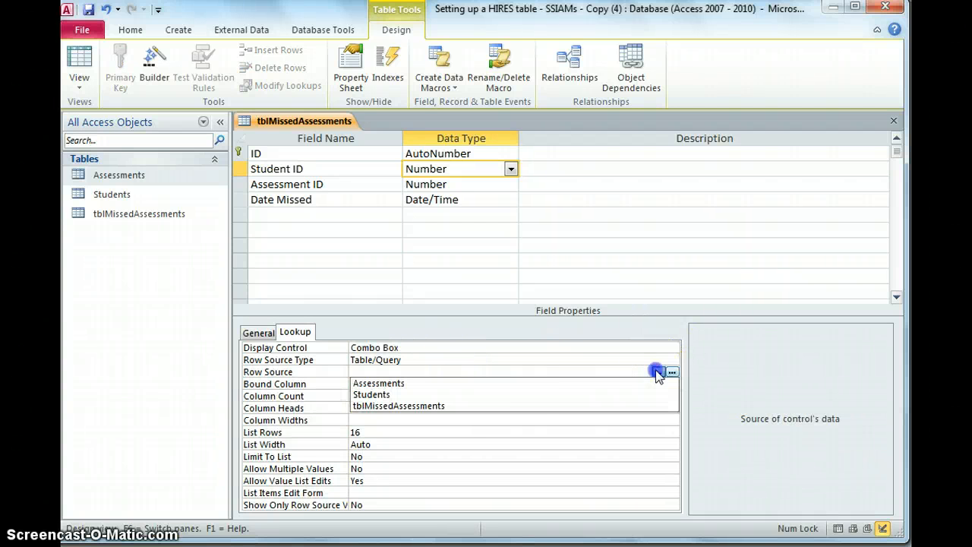
pyautogui.click(513, 395)
pyautogui.click(365, 388)
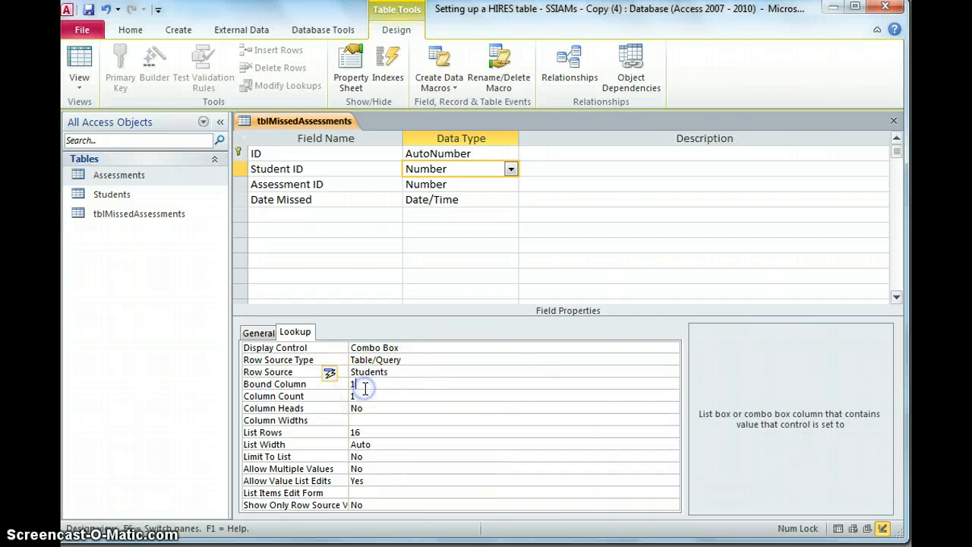
pyautogui.click(366, 395)
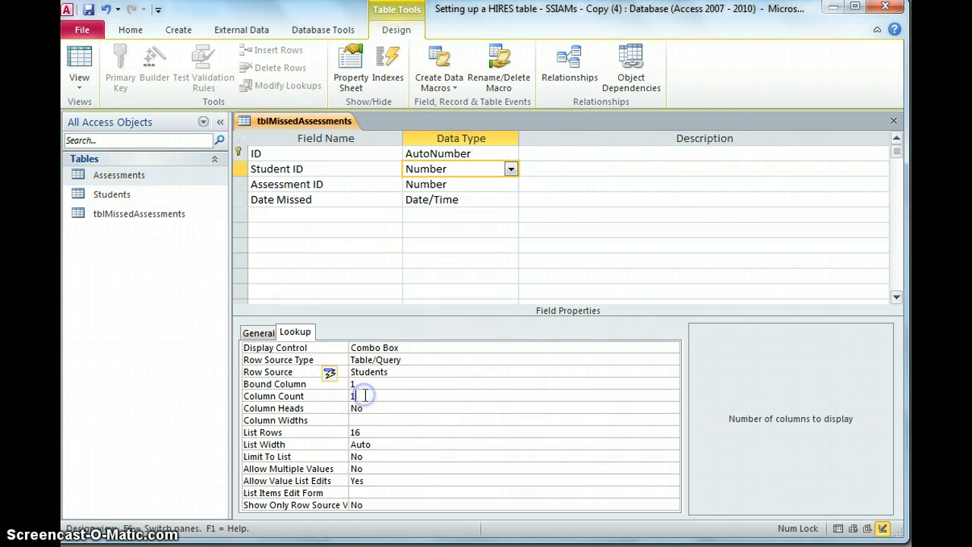
pyautogui.click(435, 394)
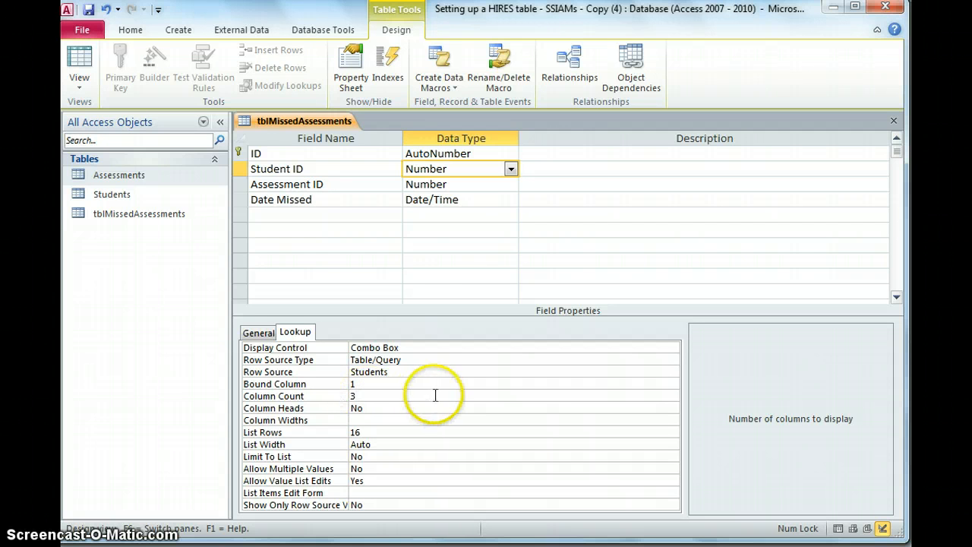
# Set the lookup display control of the Assessment ID field to Combo Box.
pyautogui.click(463, 186)
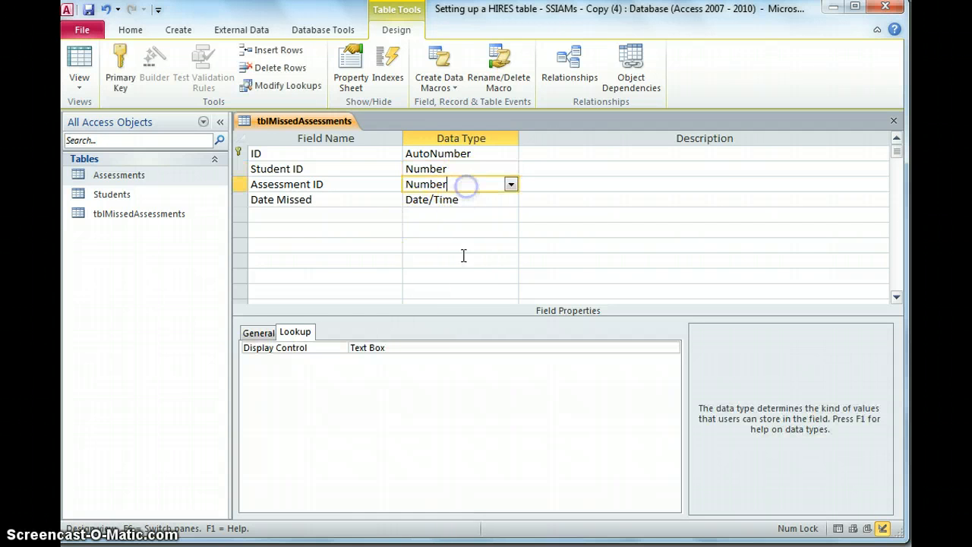
pyautogui.click(390, 347)
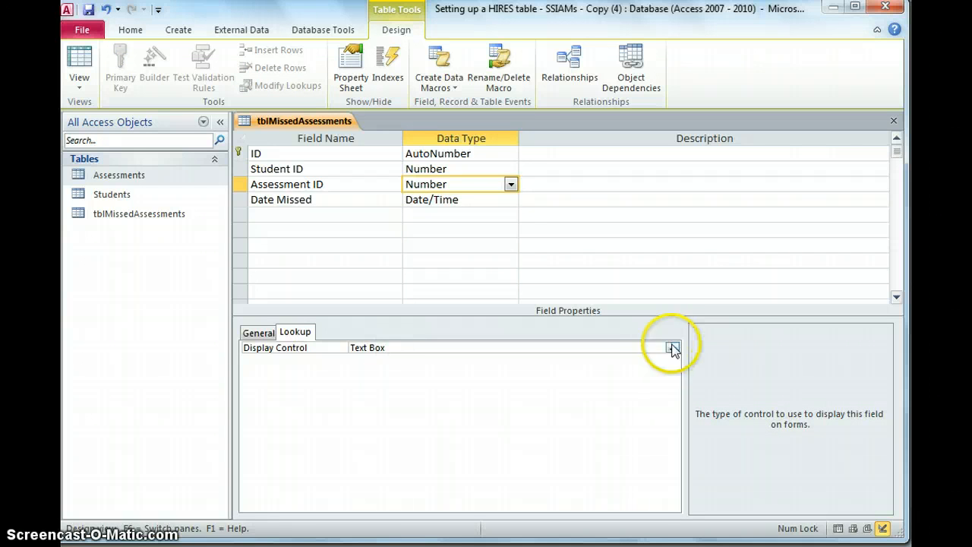
pyautogui.click(672, 347)
pyautogui.click(507, 382)
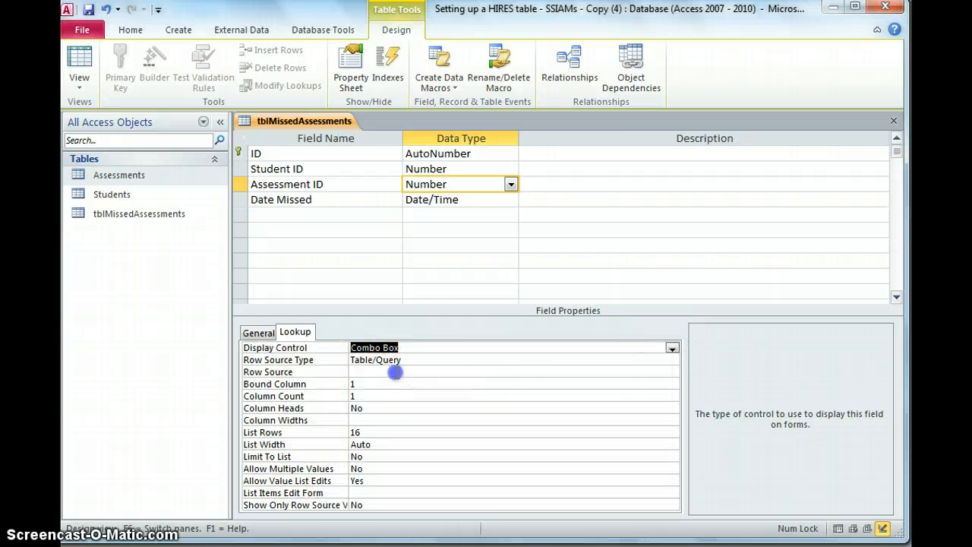
# Use the Assessments table as the row source for the Assessment ID lookup and set its column count to 3.
pyautogui.click(395, 372)
pyautogui.click(658, 372)
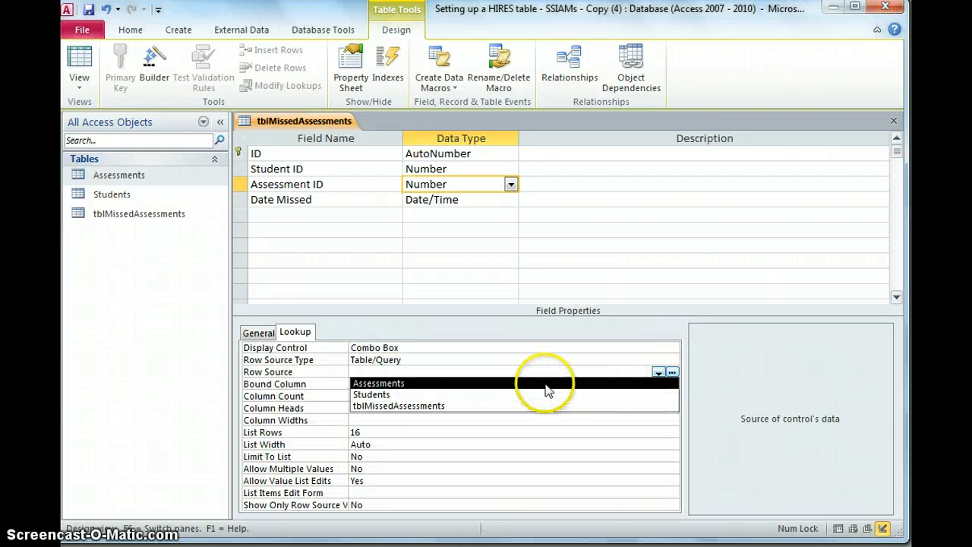
pyautogui.click(545, 383)
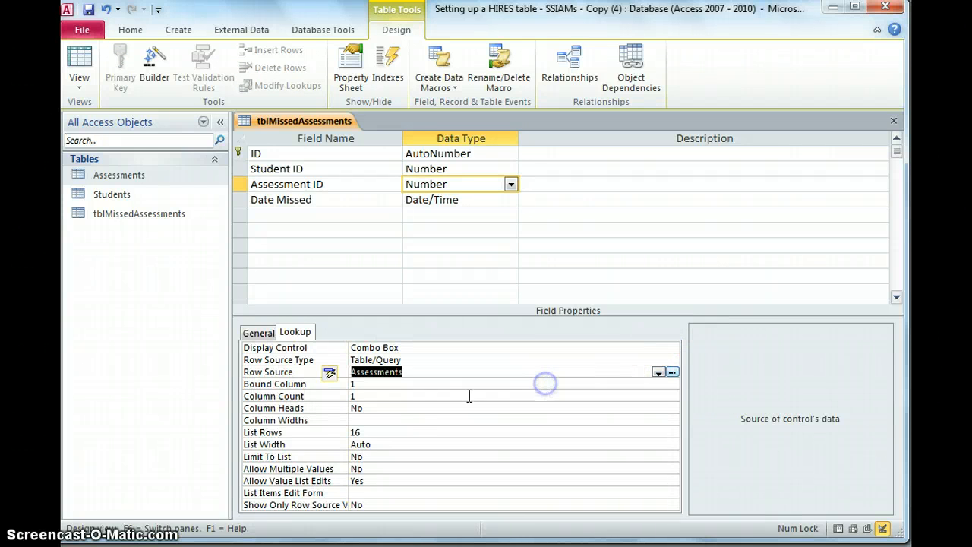
pyautogui.doubleClick(355, 396)
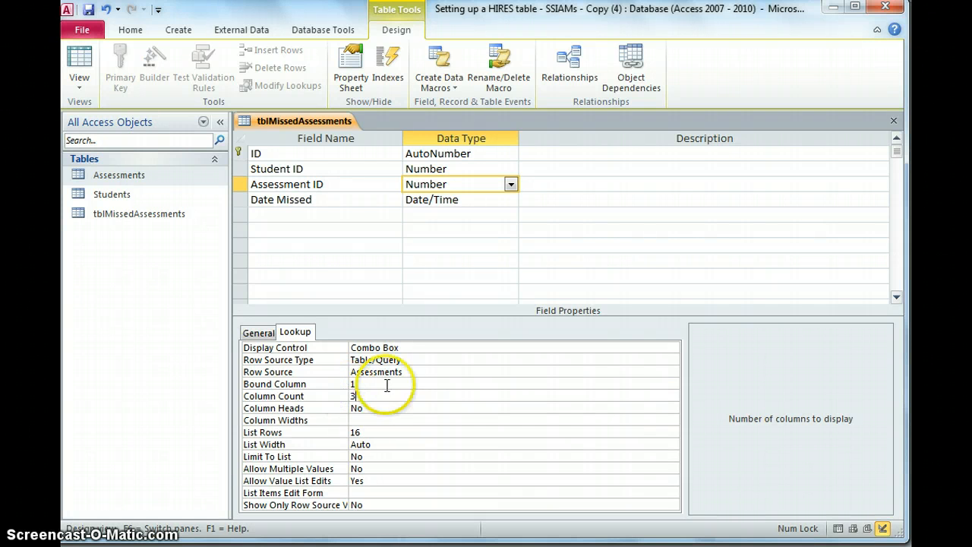
pyautogui.click(421, 385)
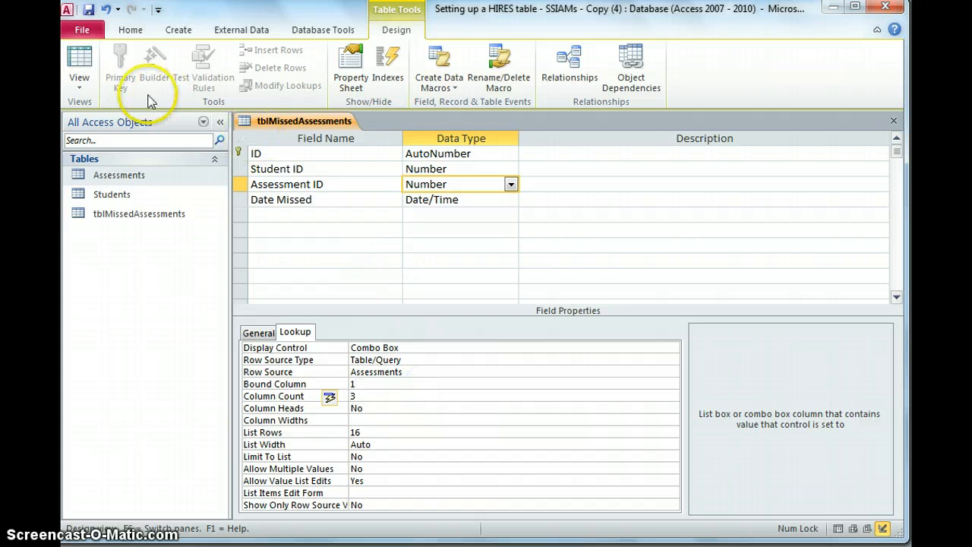
# Save the table, switch to Datasheet view and start a record for the fifth listed student with assessment 8.
pyautogui.click(88, 66)
pyautogui.click(473, 289)
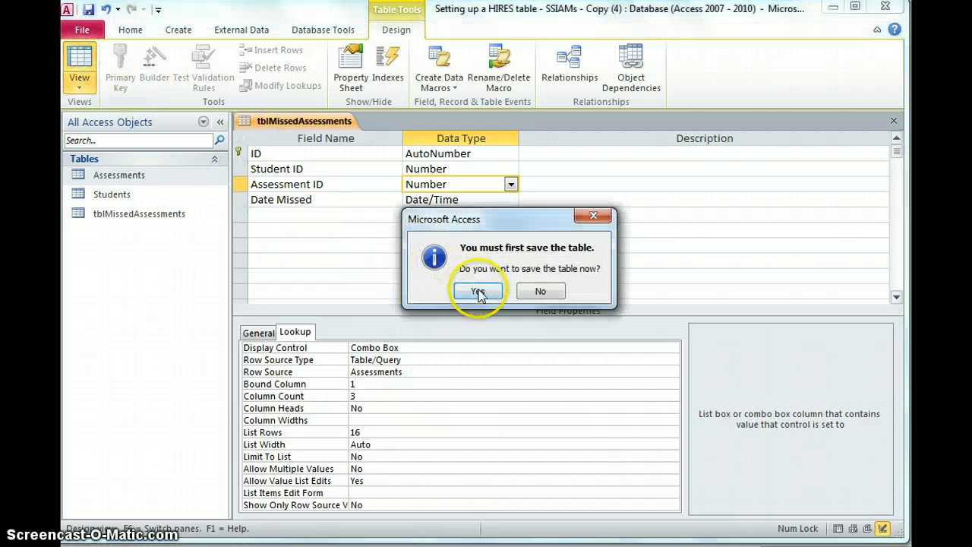
pyautogui.click(390, 155)
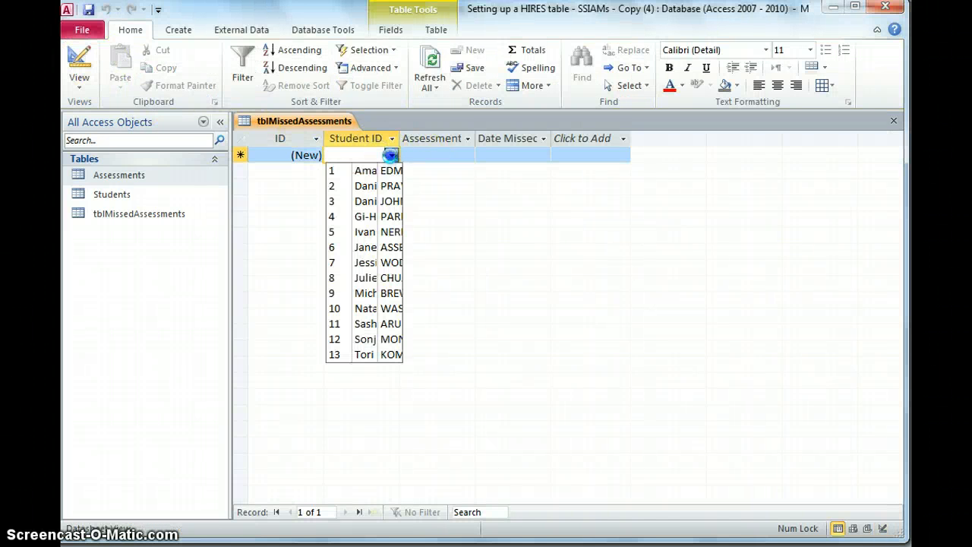
pyautogui.click(362, 233)
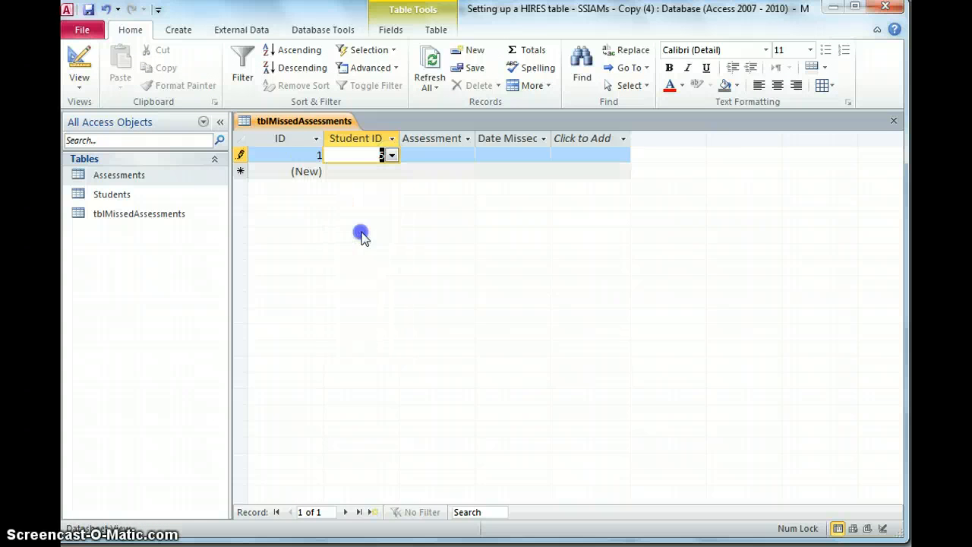
pyautogui.click(441, 155)
pyautogui.click(467, 154)
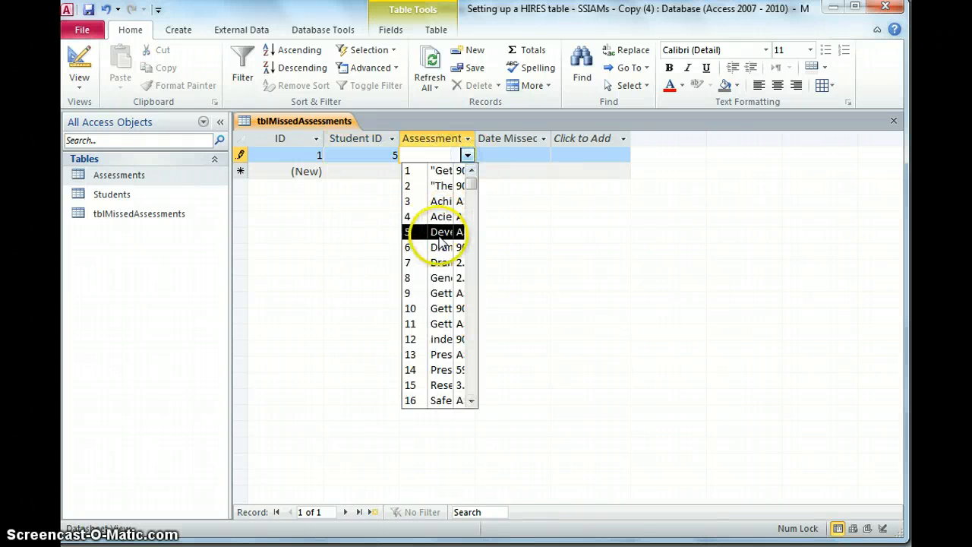
pyautogui.click(441, 278)
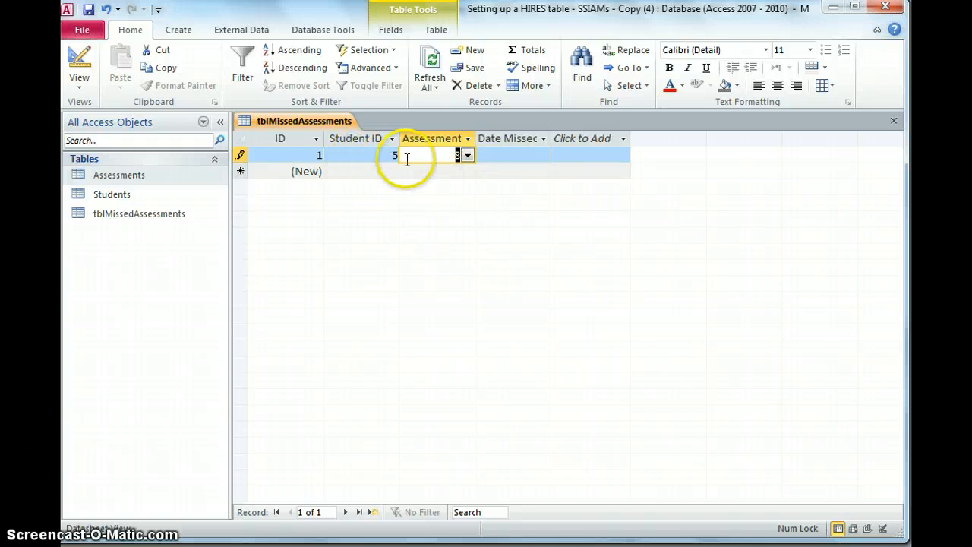
# Set the new record's Date Missed to 3 June 2013 and close the table.
pyautogui.click(520, 155)
pyautogui.click(559, 155)
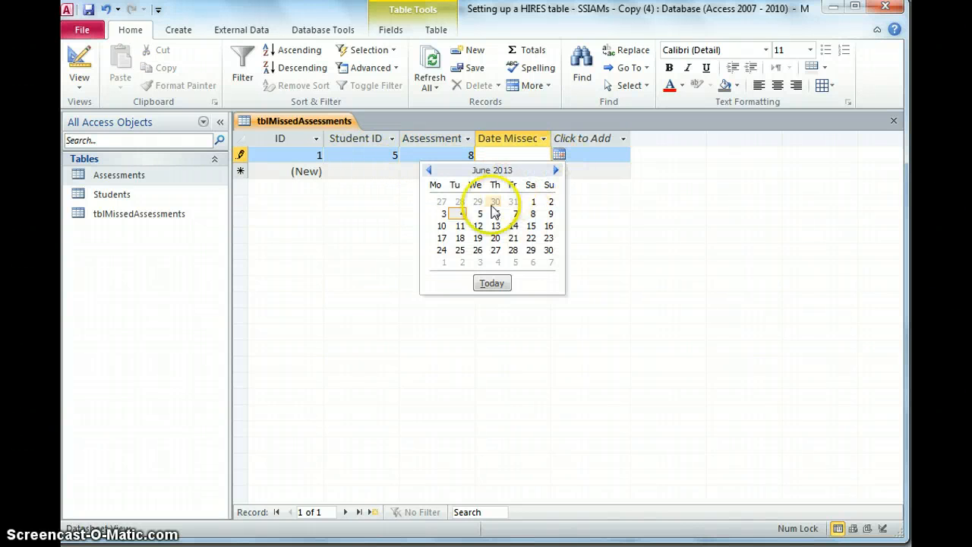
pyautogui.click(443, 214)
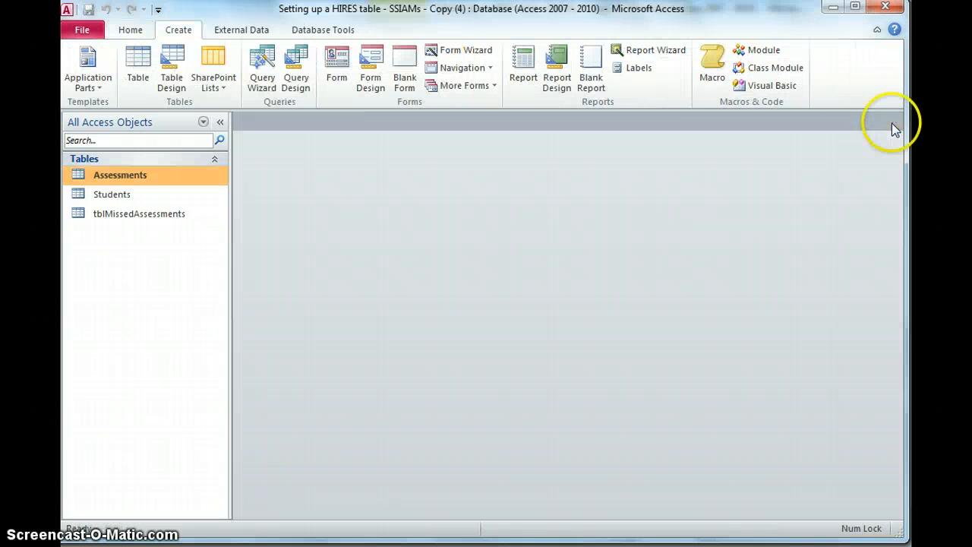
pyautogui.click(893, 122)
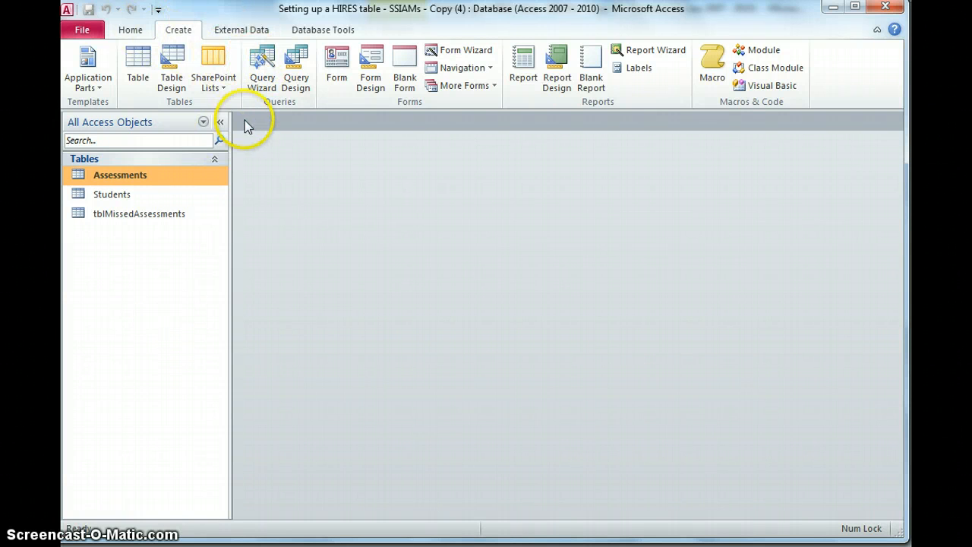
# Open the Relationships window and add the Assessments, Students and tblMissedAssessments tables to it.
pyautogui.click(296, 85)
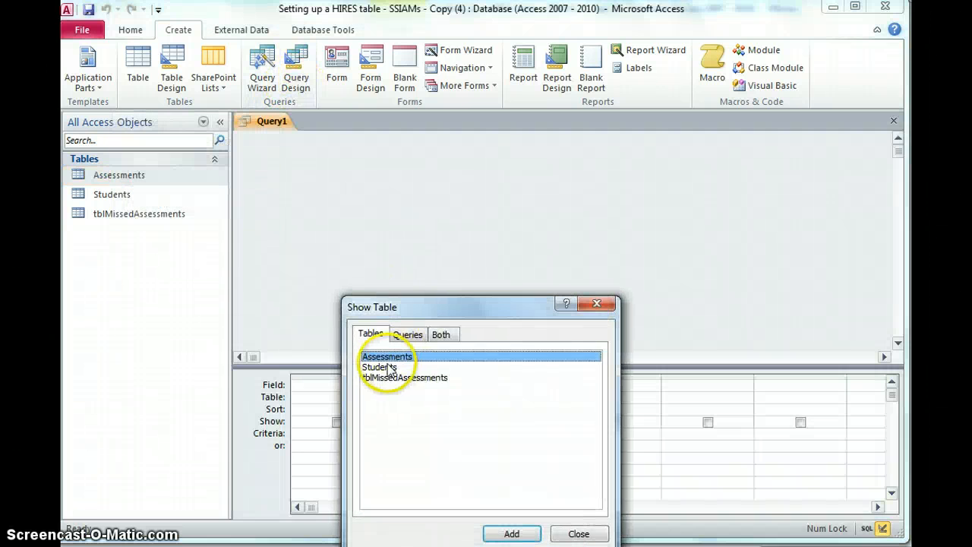
pyautogui.click(578, 533)
pyautogui.click(331, 34)
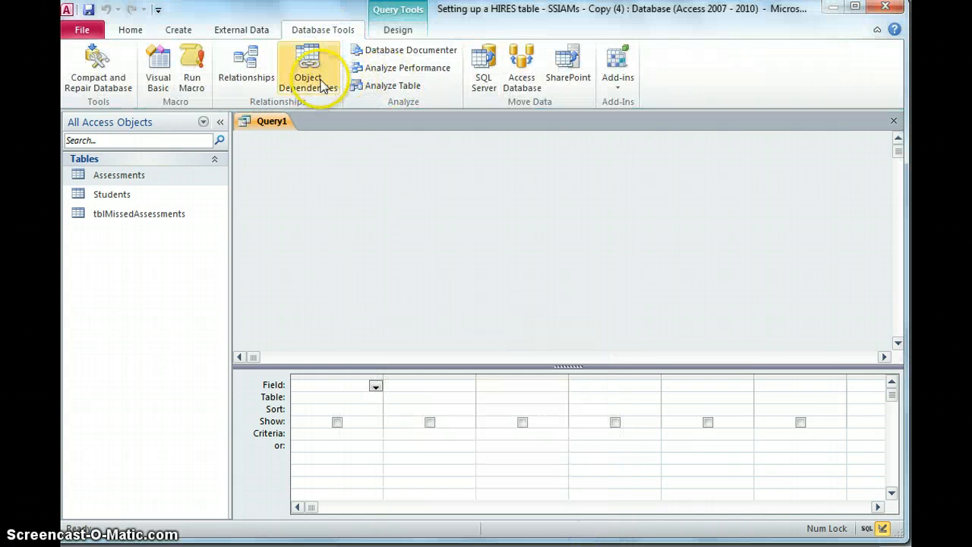
pyautogui.click(246, 67)
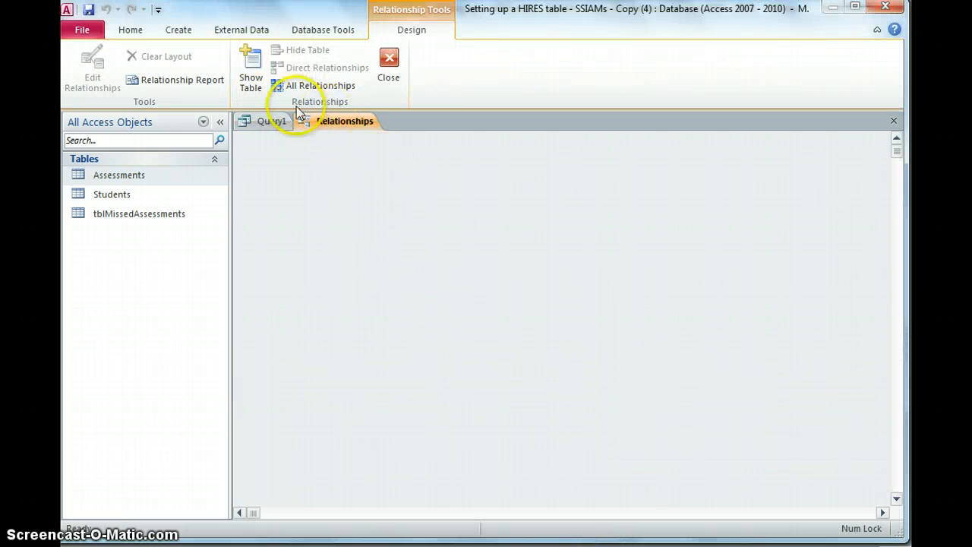
pyautogui.click(253, 80)
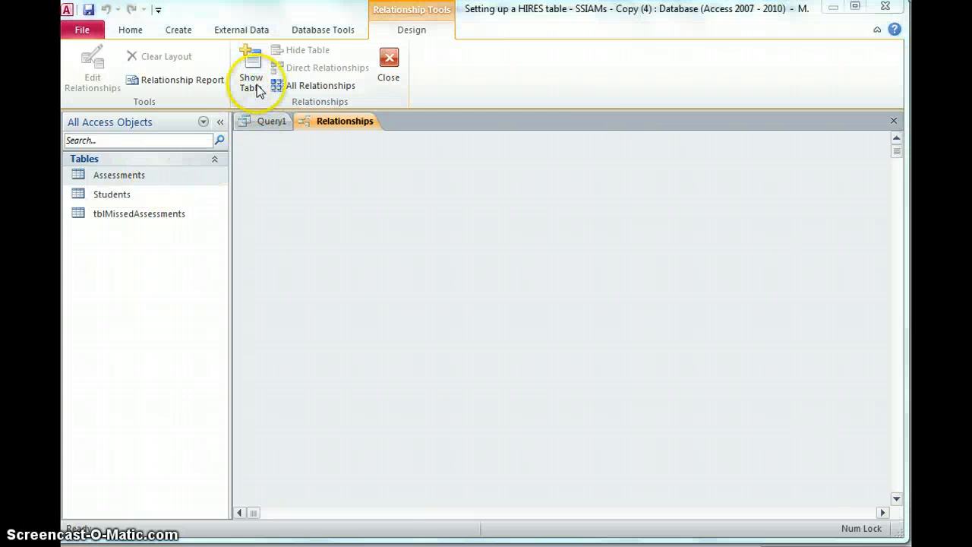
pyautogui.doubleClick(402, 153)
pyautogui.click(398, 162)
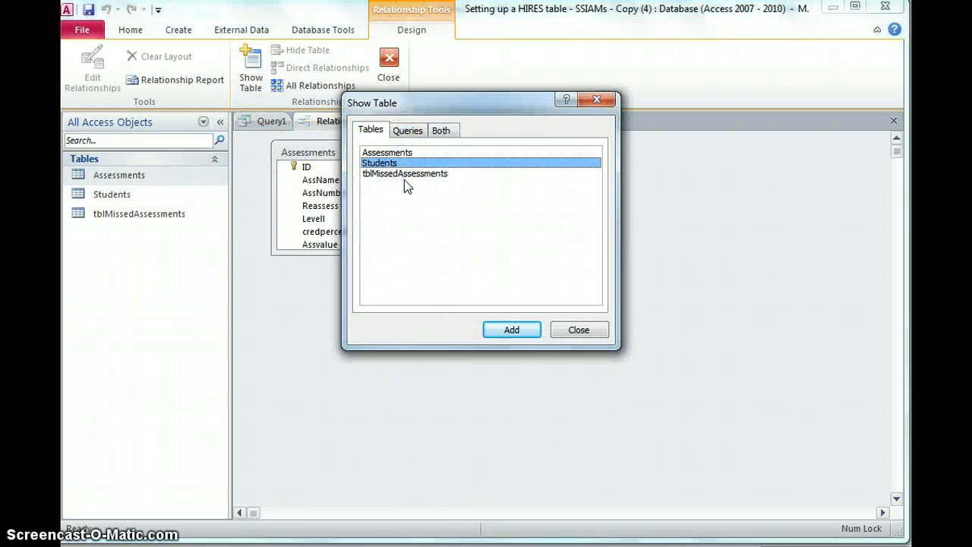
pyautogui.doubleClick(405, 174)
pyautogui.click(577, 329)
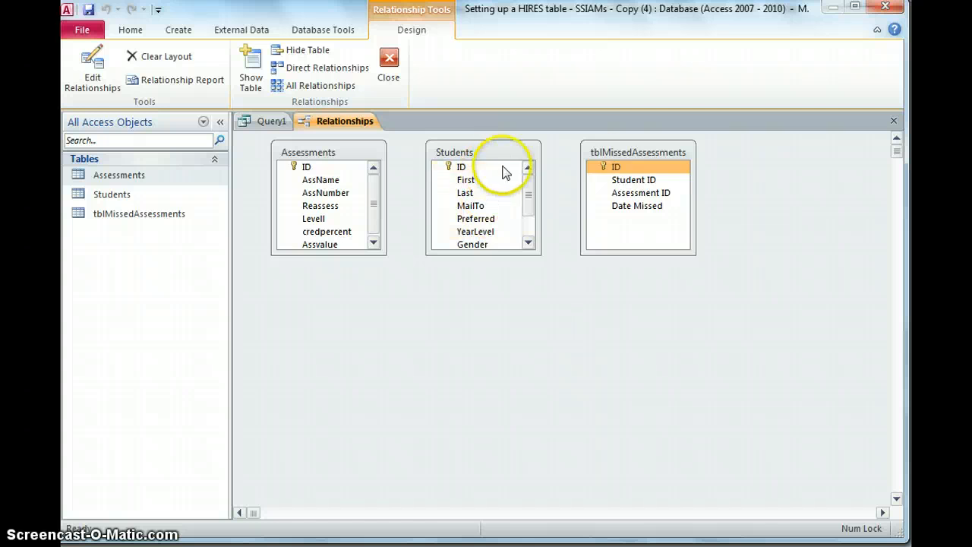
# Rearrange the relationship layout so tblMissedAssessments sits between Assessments and Students.
pyautogui.moveTo(494, 151); pyautogui.dragTo(780, 248)
pyautogui.moveTo(648, 155); pyautogui.dragTo(540, 155)
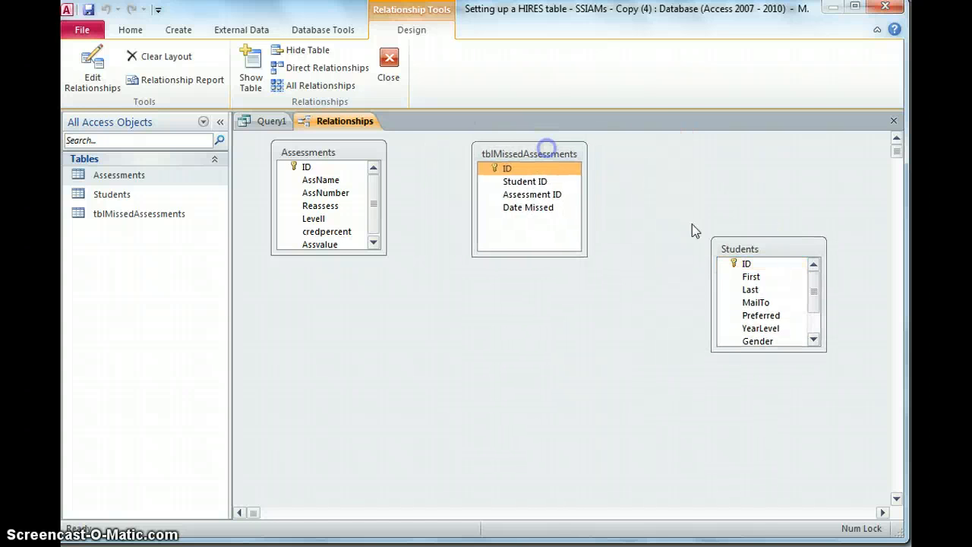
pyautogui.moveTo(755, 253); pyautogui.dragTo(705, 150)
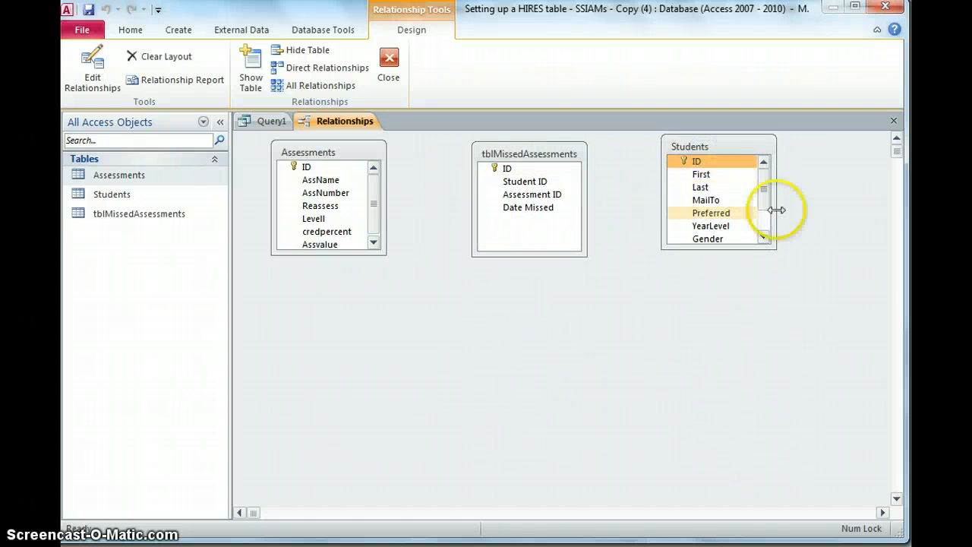
pyautogui.moveTo(764, 195)
pyautogui.mouseDown()
pyautogui.moveTo(764, 217)
pyautogui.moveTo(771, 196)
pyautogui.mouseUp()
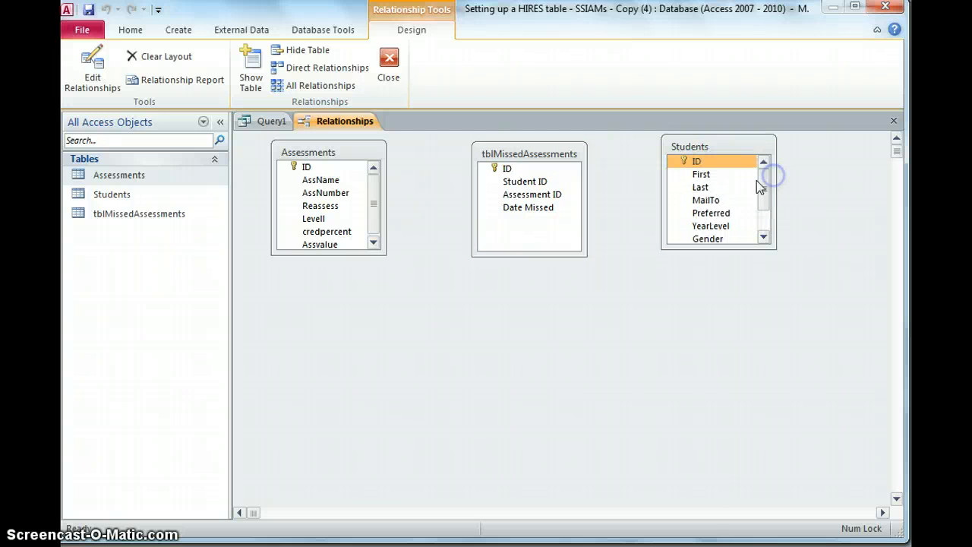
# Relate the Students ID field to Student ID in tblMissedAssessments with referential integrity enforced.
pyautogui.moveTo(698, 165); pyautogui.dragTo(649, 176)
pyautogui.moveTo(548, 184); pyautogui.dragTo(545, 183)
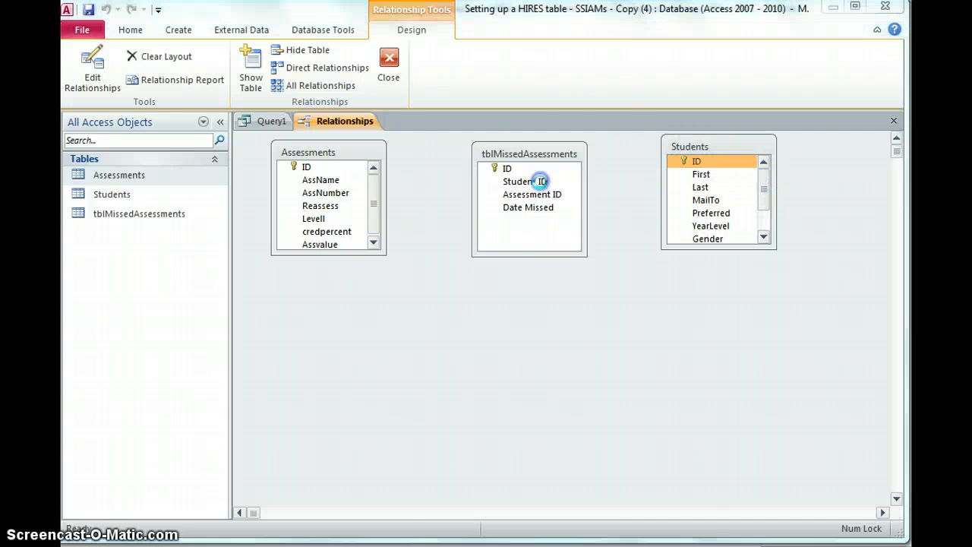
pyautogui.click(357, 231)
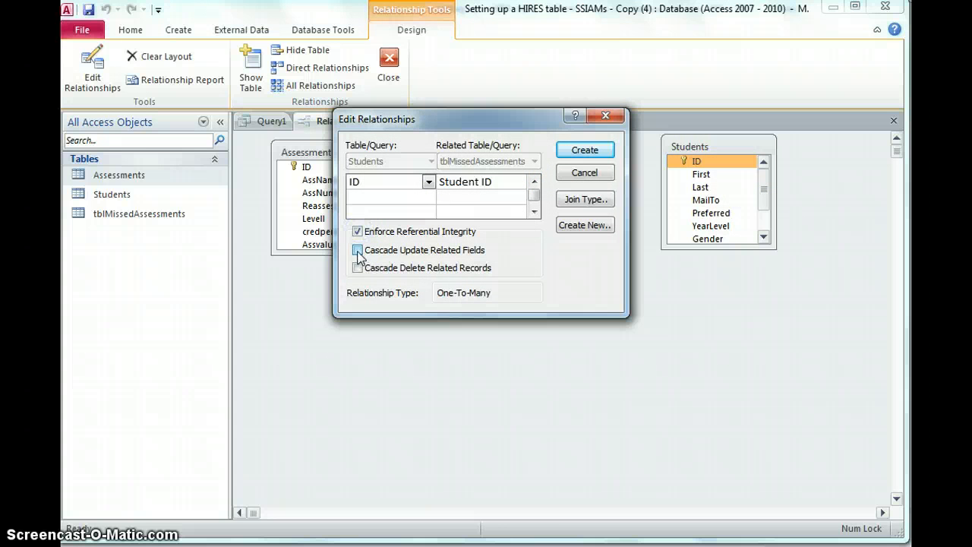
pyautogui.click(585, 150)
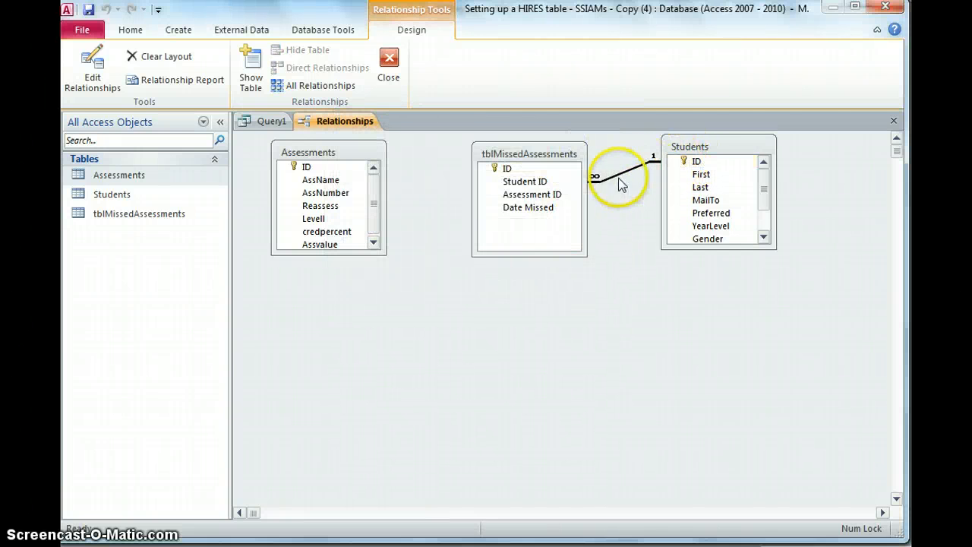
# Relate the Assessments ID to Assessment ID in tblMissedAssessments with referential integrity and cascading updates, and save the relationships layout on closing.
pyautogui.click(579, 183)
pyautogui.click(348, 181)
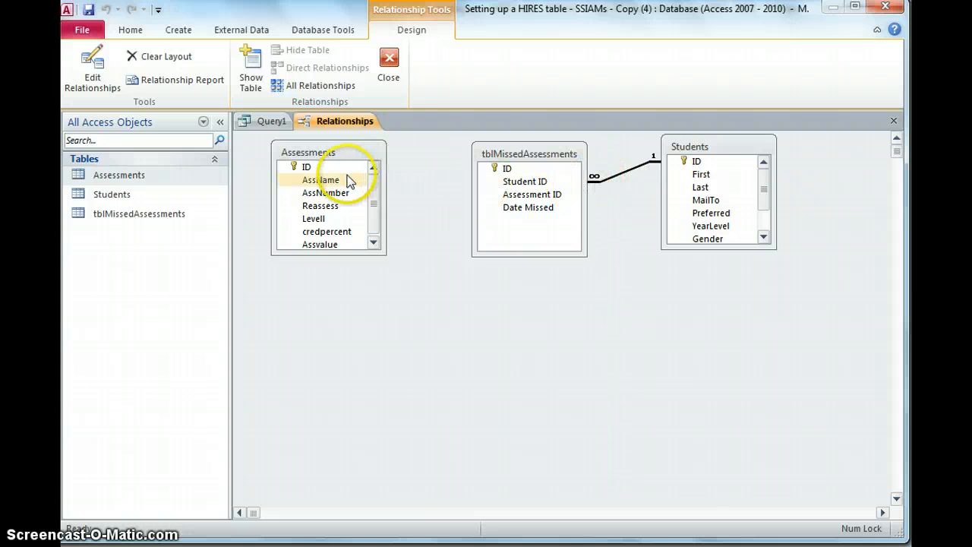
pyautogui.click(326, 168)
pyautogui.moveTo(328, 170); pyautogui.dragTo(518, 199)
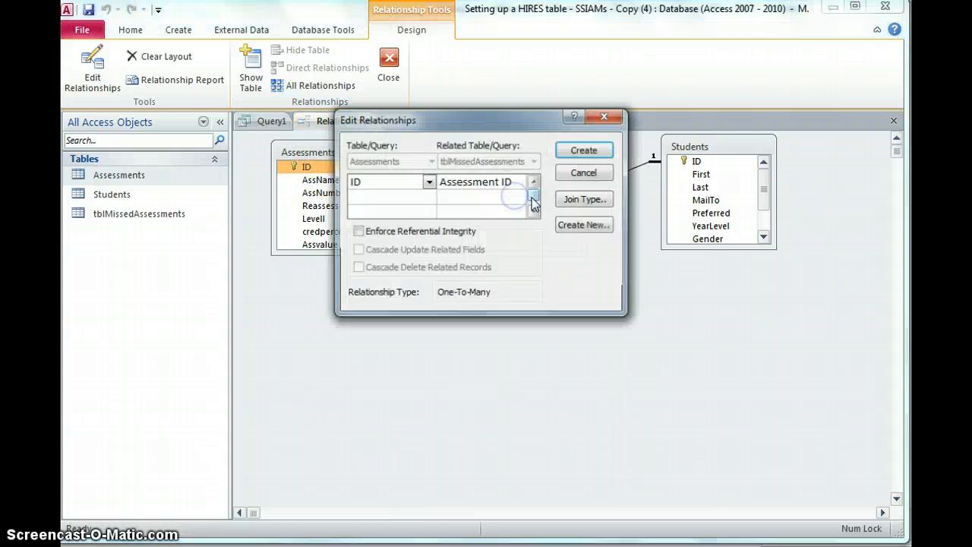
pyautogui.click(357, 232)
pyautogui.click(358, 249)
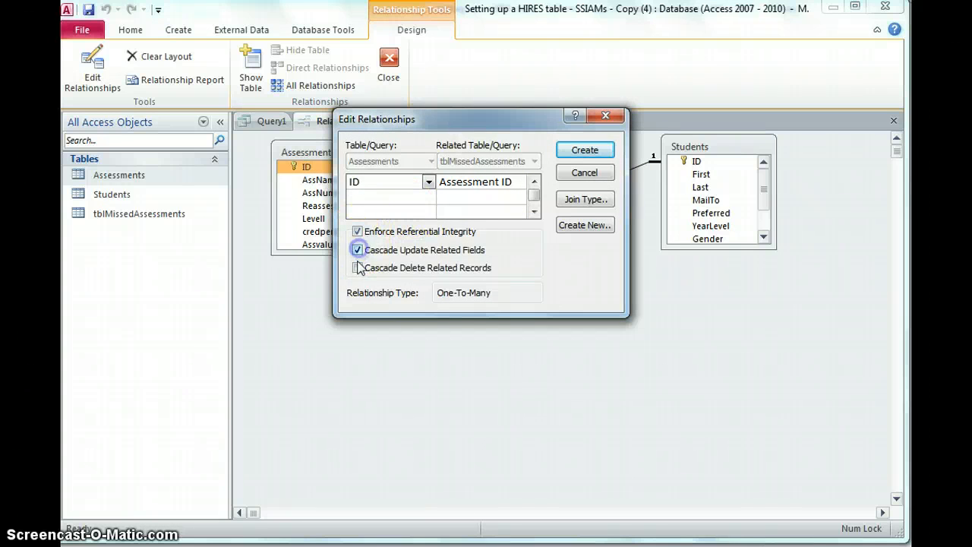
pyautogui.click(584, 151)
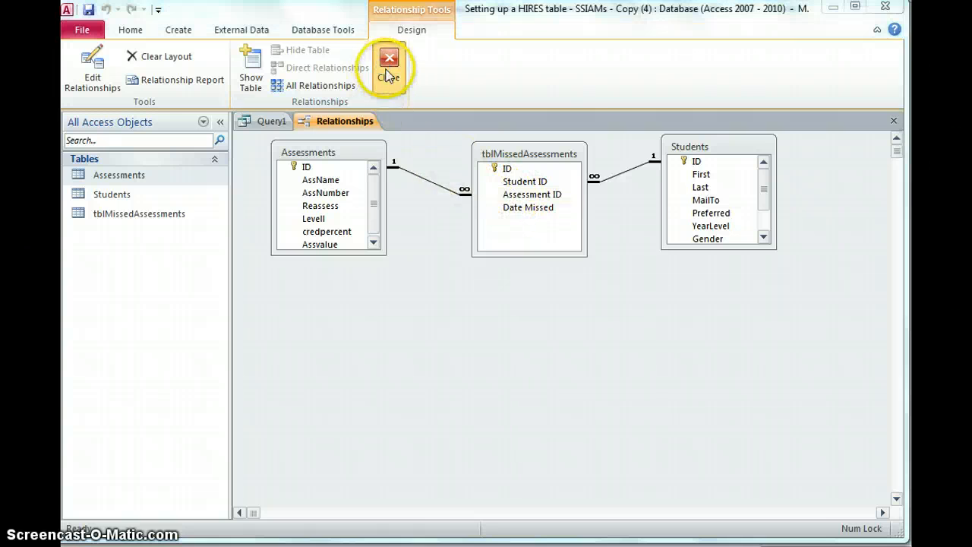
pyautogui.click(387, 65)
pyautogui.click(450, 289)
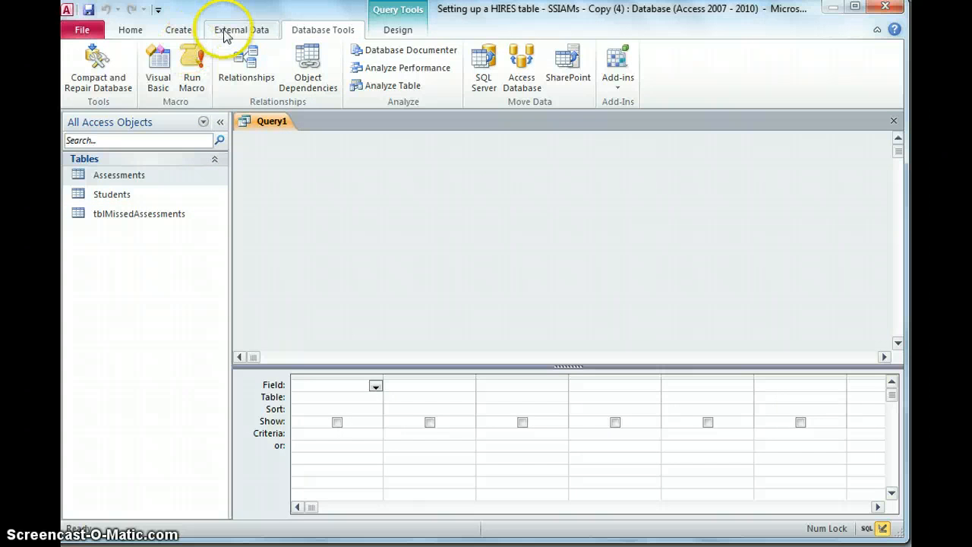
# Create a new query in Design view containing the Assessments, Students and tblMissedAssessments tables.
pyautogui.click(179, 30)
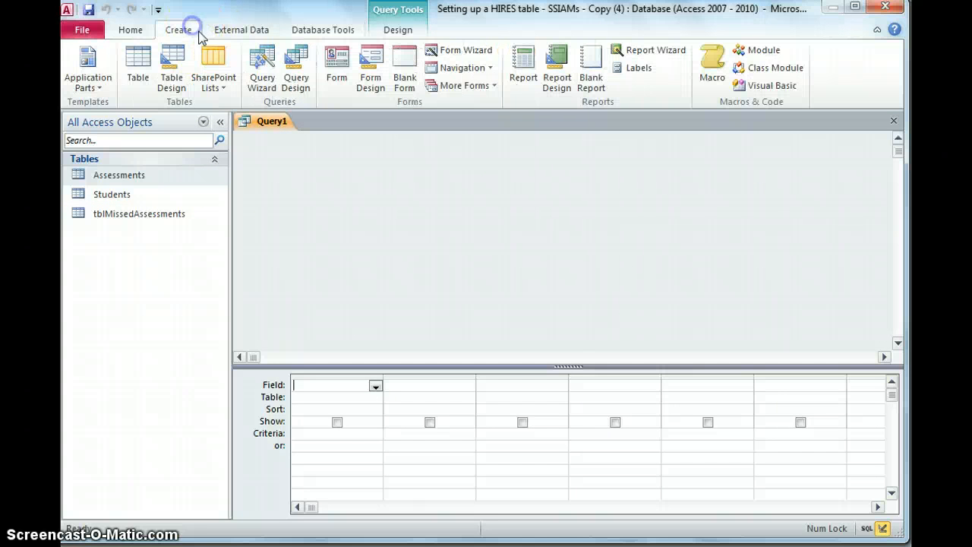
pyautogui.click(295, 70)
pyautogui.doubleClick(413, 357)
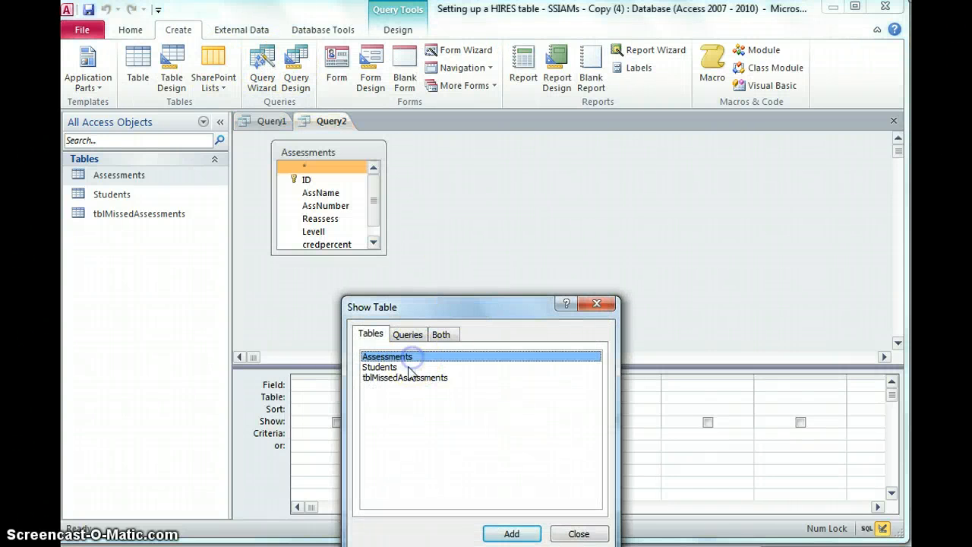
pyautogui.doubleClick(403, 368)
pyautogui.doubleClick(408, 377)
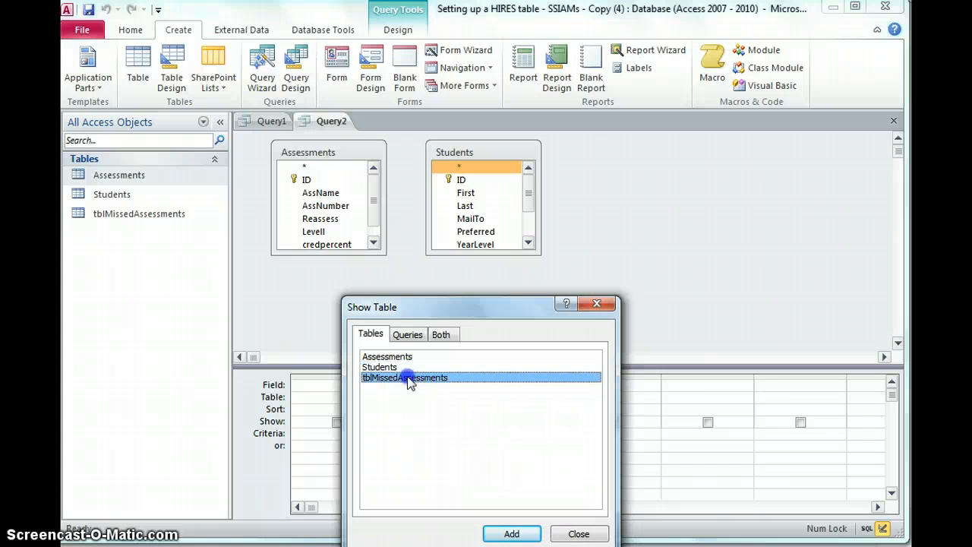
pyautogui.click(579, 534)
# Rearrange the query's tables so tblMissedAssessments sits between Assessments and Students.
pyautogui.moveTo(531, 156); pyautogui.dragTo(815, 164)
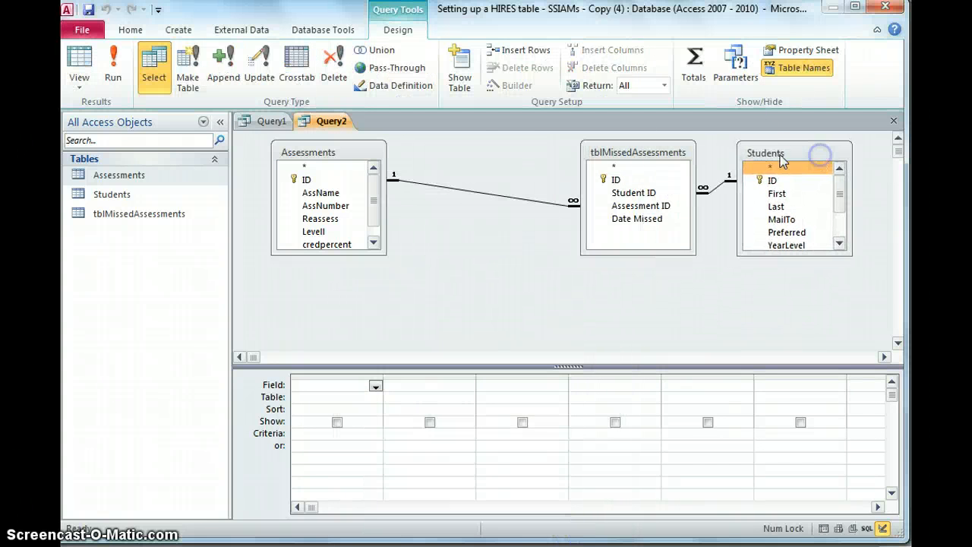
pyautogui.moveTo(666, 150); pyautogui.dragTo(573, 154)
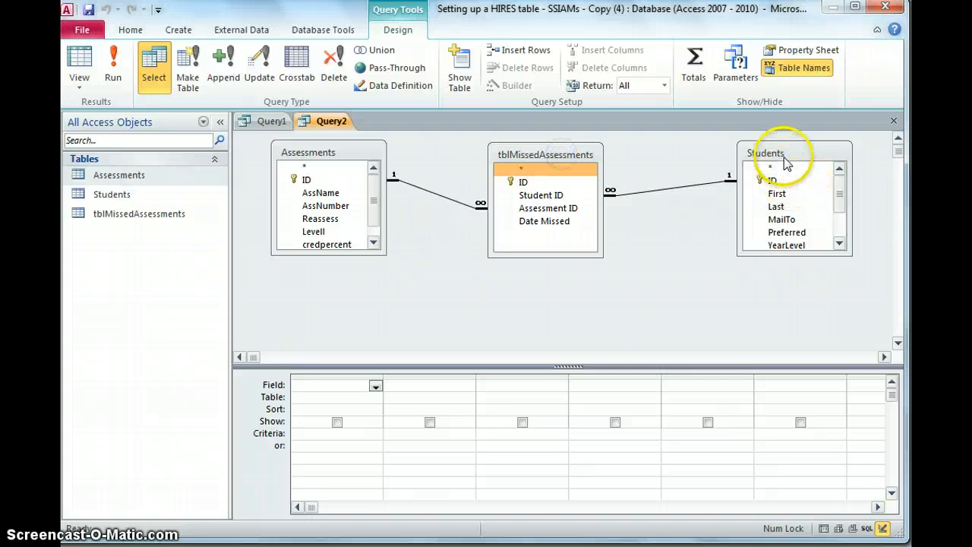
pyautogui.moveTo(816, 156); pyautogui.dragTo(774, 150)
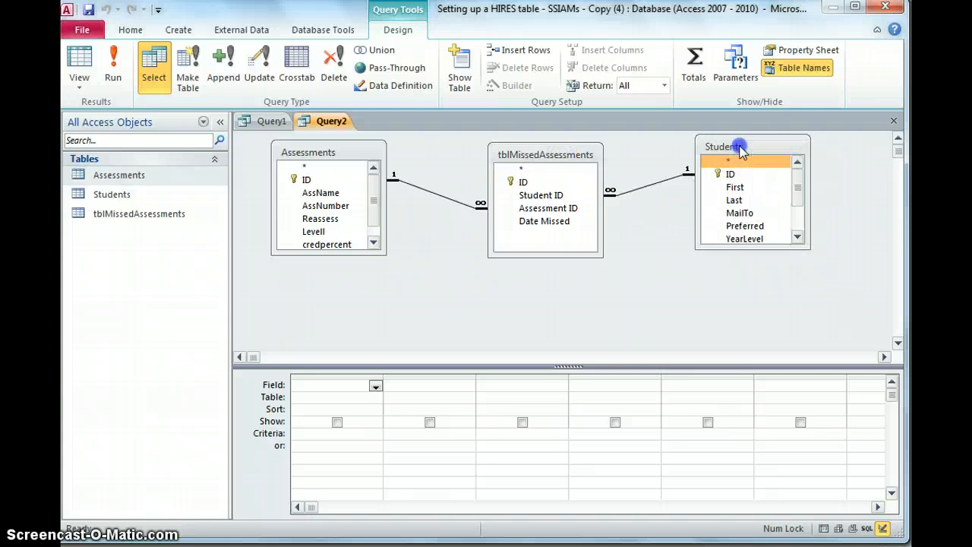
# Add AssName, AssNumber and Levell from Assessments and First and Last from Students to the query grid.
pyautogui.doubleClick(351, 195)
pyautogui.doubleClick(351, 205)
pyautogui.click(341, 232)
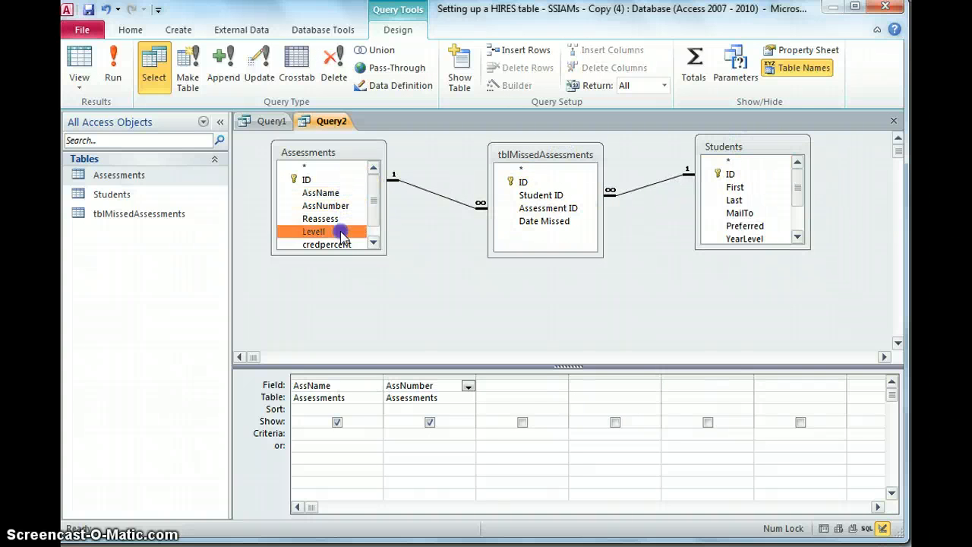
pyautogui.doubleClick(341, 232)
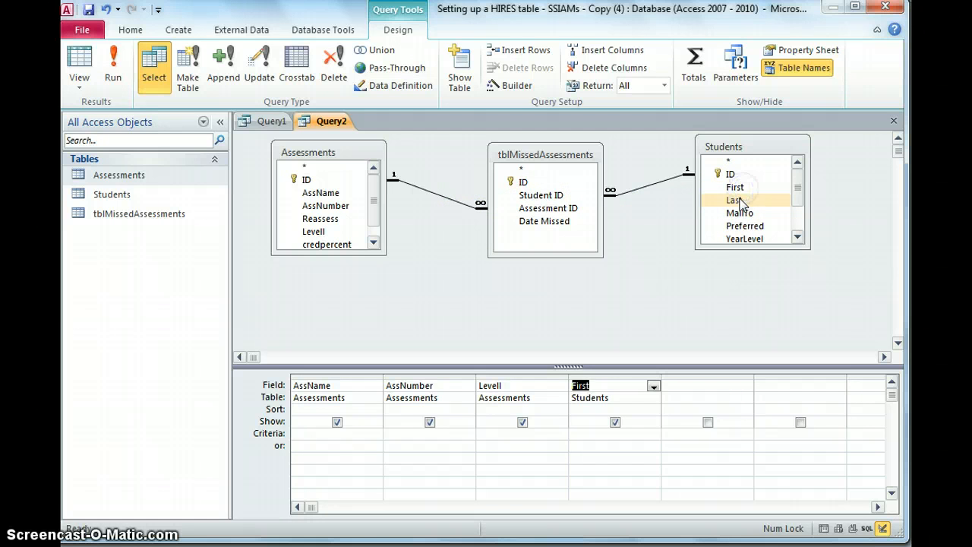
pyautogui.doubleClick(735, 199)
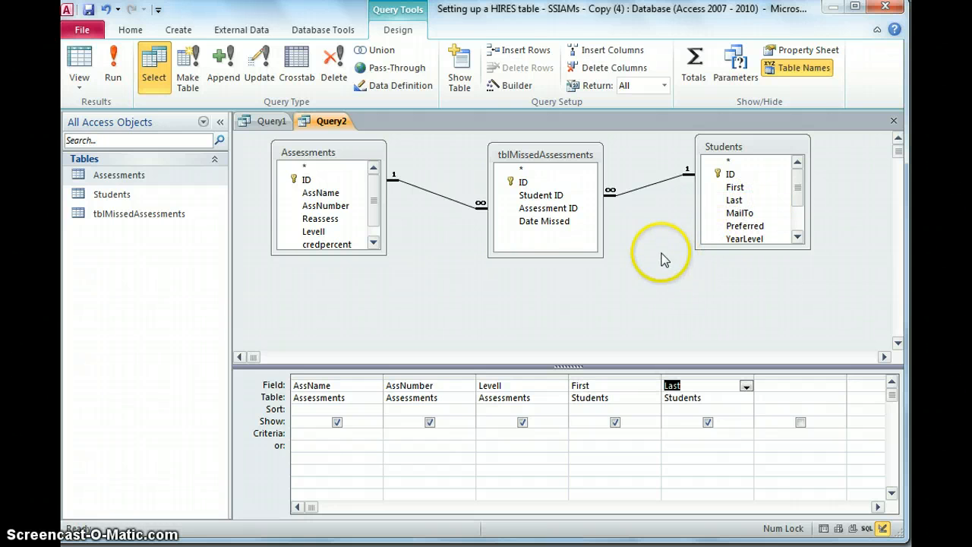
# Add Student ID and Assessment ID from tblMissedAssessments to the query and move both columns ahead of AssName.
pyautogui.doubleClick(537, 196)
pyautogui.doubleClick(537, 208)
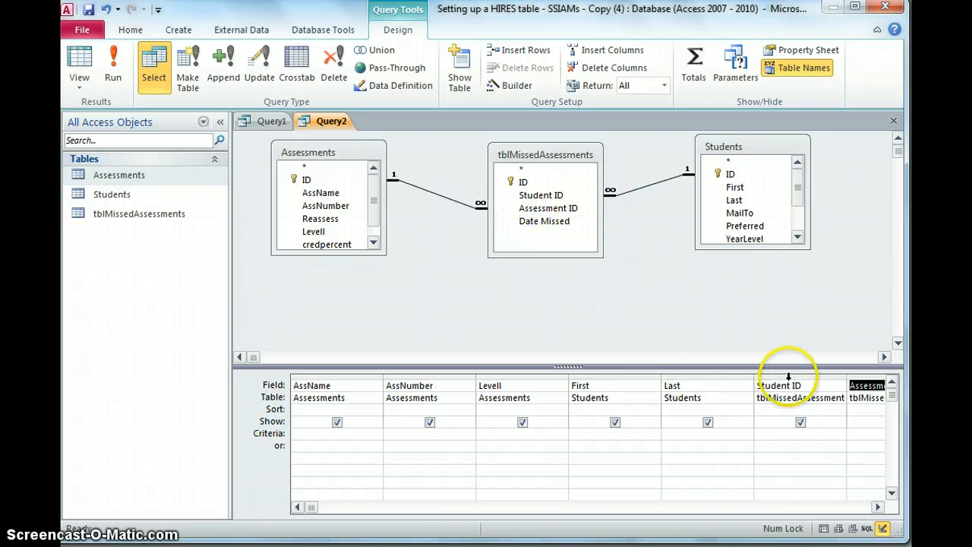
pyautogui.moveTo(788, 377); pyautogui.dragTo(343, 379)
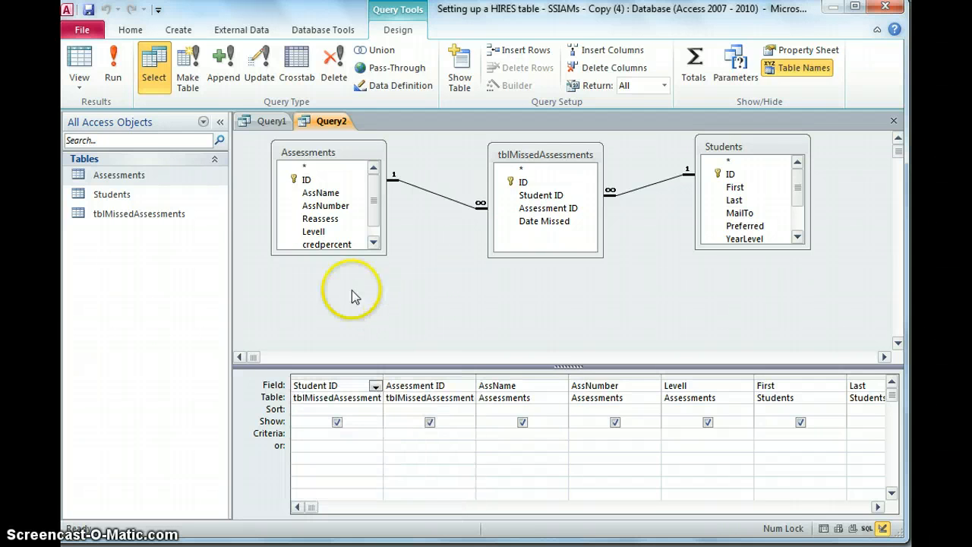
# Show the query in Datasheet view and start a new record for the second listed student.
pyautogui.click(79, 60)
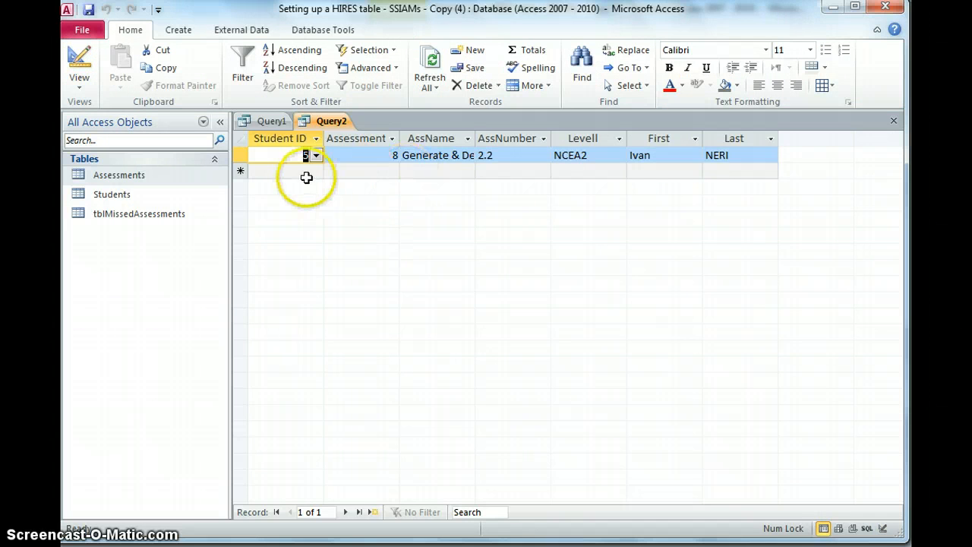
pyautogui.click(309, 171)
pyautogui.click(316, 172)
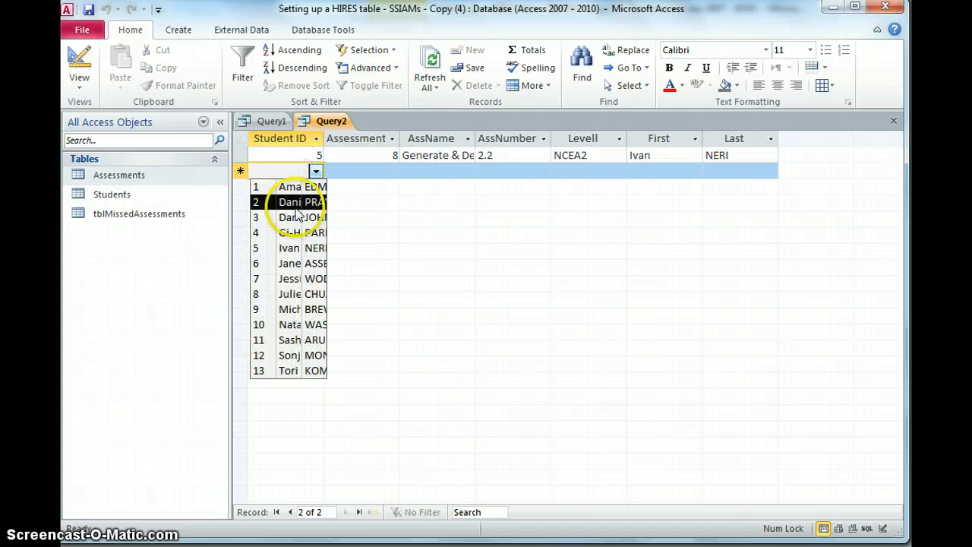
pyautogui.click(294, 205)
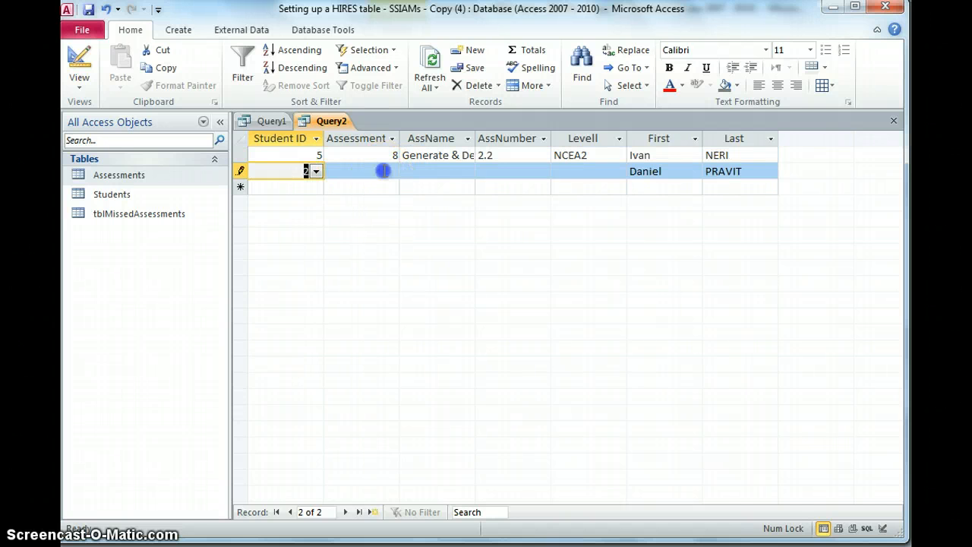
# Set the new record's Assessment ID to 10, after first trying assessment 8.
pyautogui.click(382, 170)
pyautogui.click(392, 171)
pyautogui.click(354, 296)
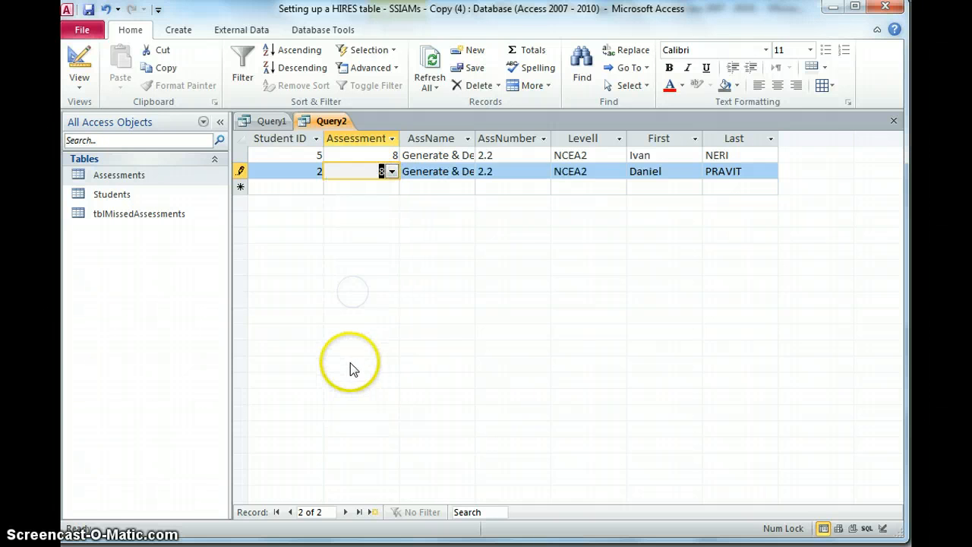
pyautogui.click(392, 171)
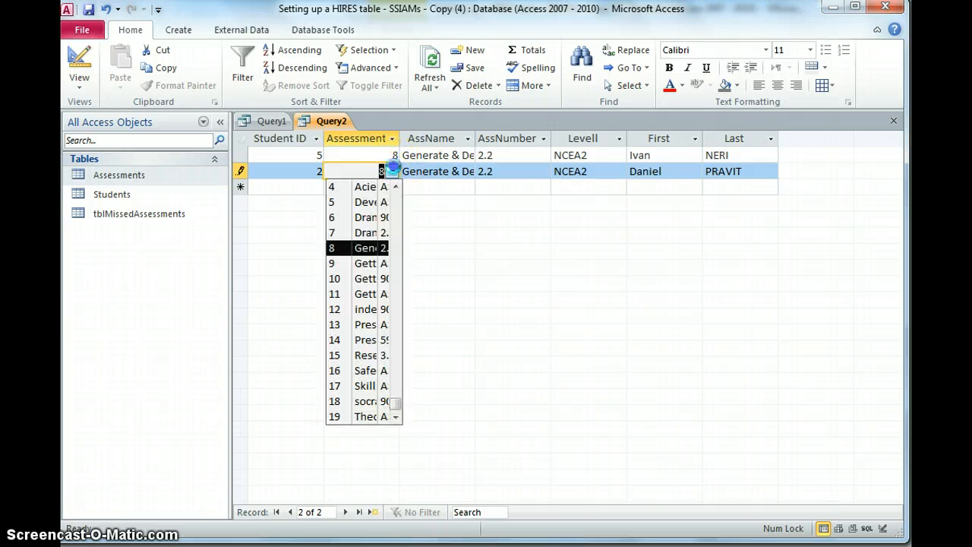
pyautogui.click(368, 279)
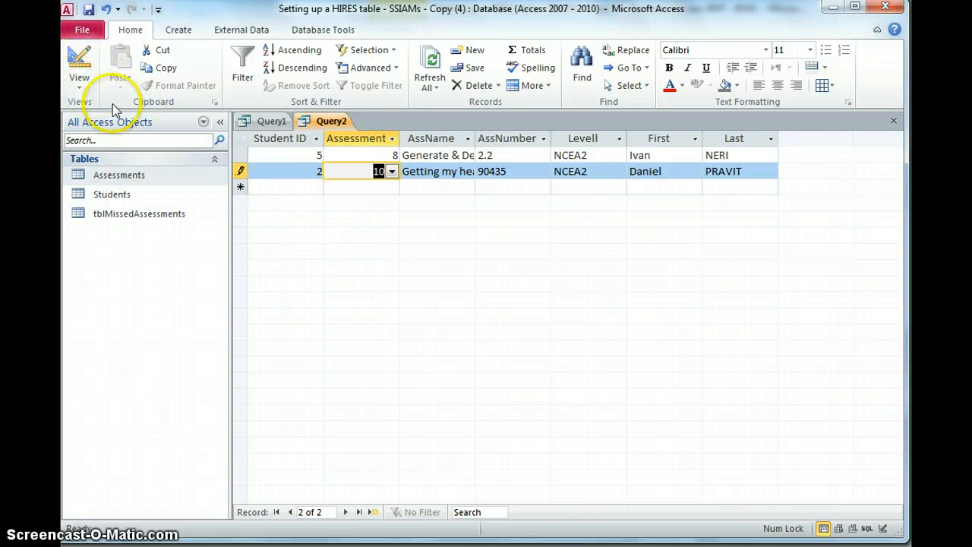
# Close the new query, saving it as qryMissedAssessments, and close the empty Query1 as well.
pyautogui.click(894, 121)
pyautogui.click(450, 289)
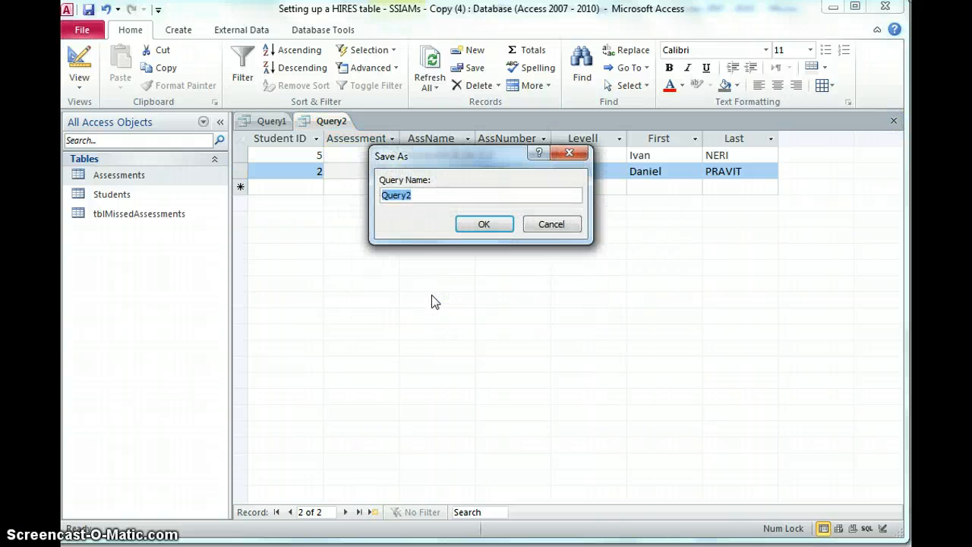
pyautogui.write('qryMissedAssessments')
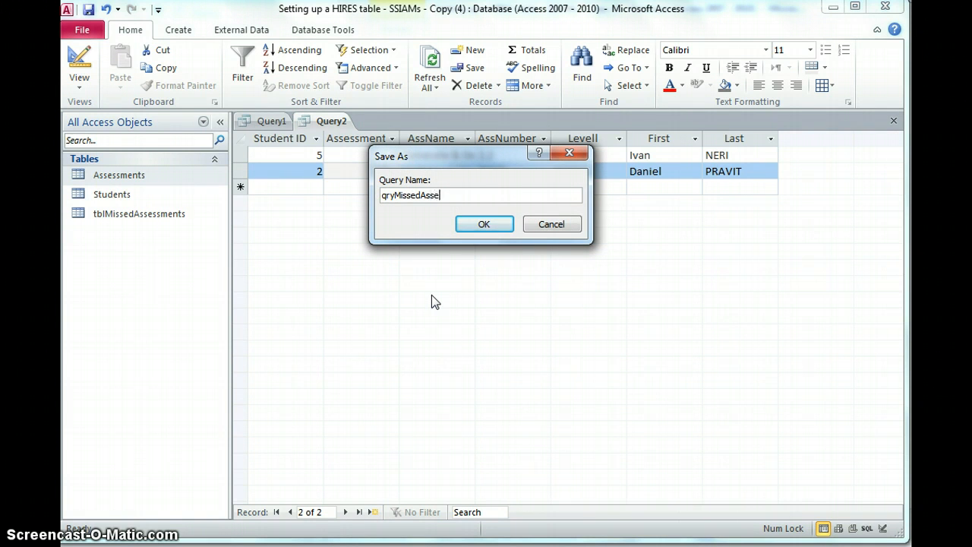
pyautogui.click(482, 224)
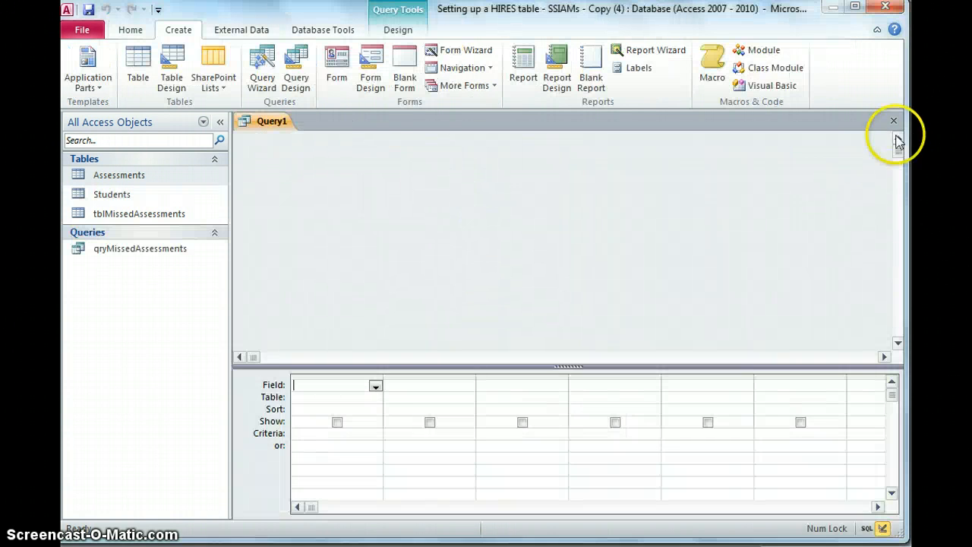
pyautogui.click(894, 121)
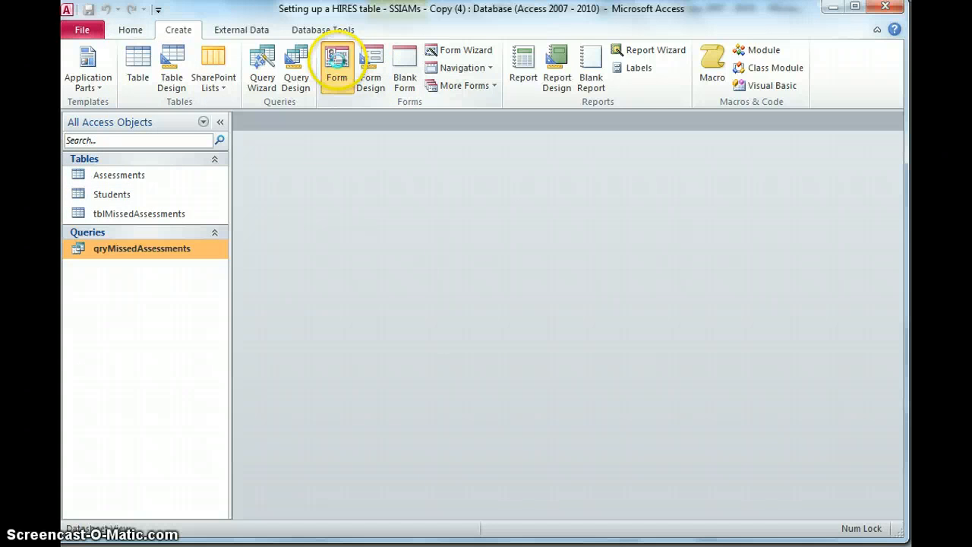
# Create a form from the qryMissedAssessments query and show it in Form view at a new blank record.
pyautogui.click(338, 62)
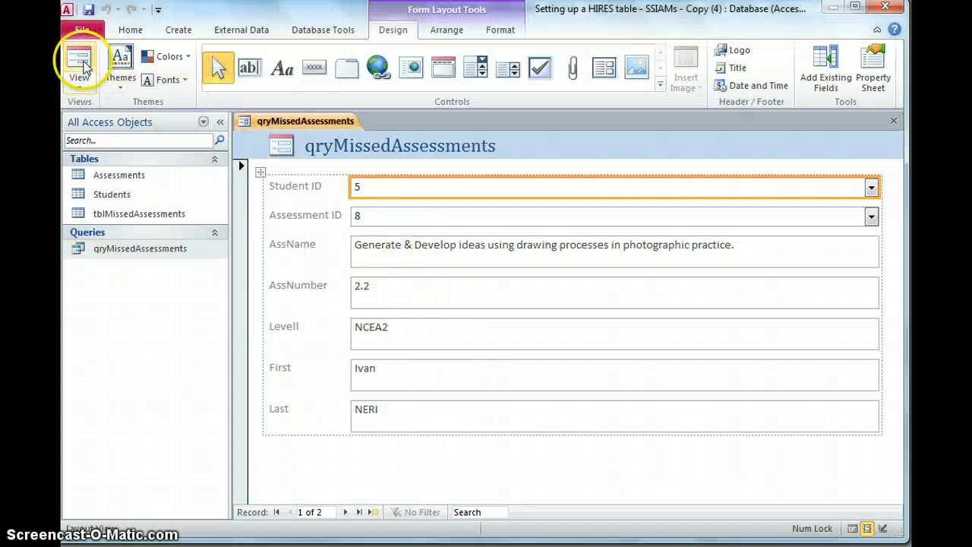
pyautogui.click(84, 67)
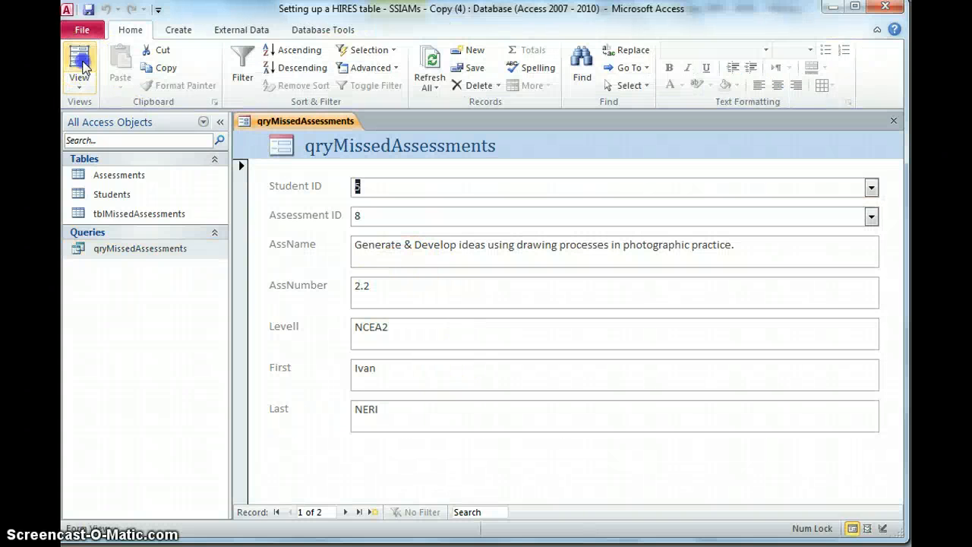
pyautogui.click(346, 512)
pyautogui.click(345, 512)
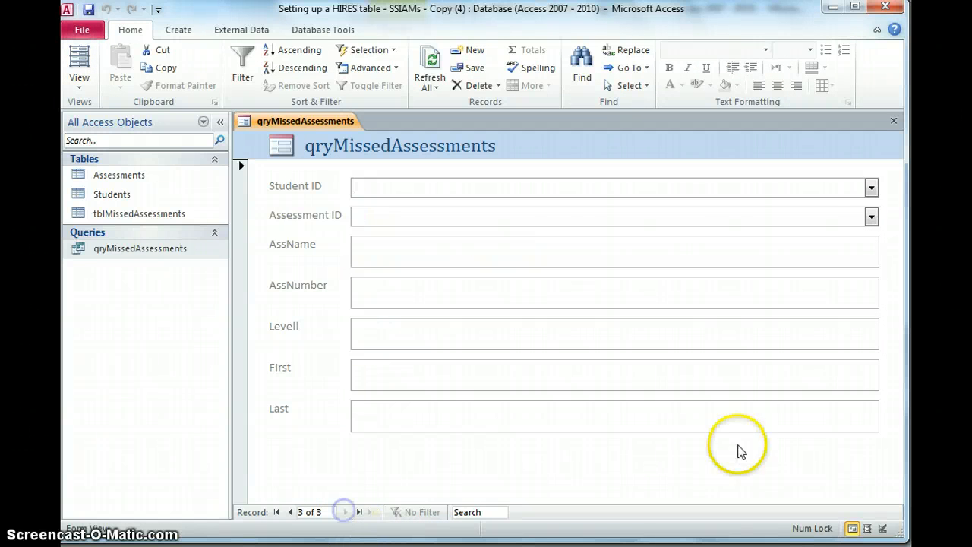
# Fill in the blank form record with the seventh listed student and Assessment ID 16, Safety Policies.
pyautogui.click(871, 187)
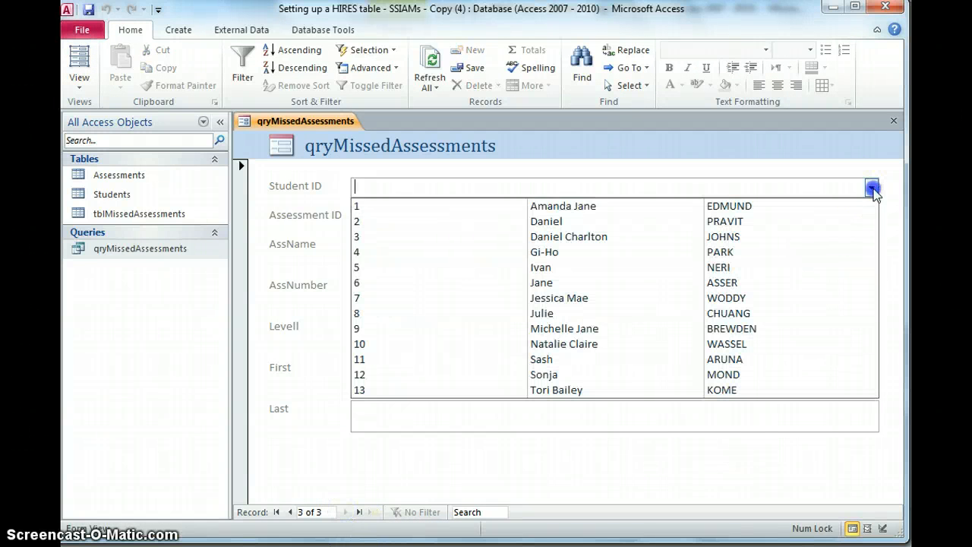
pyautogui.click(607, 300)
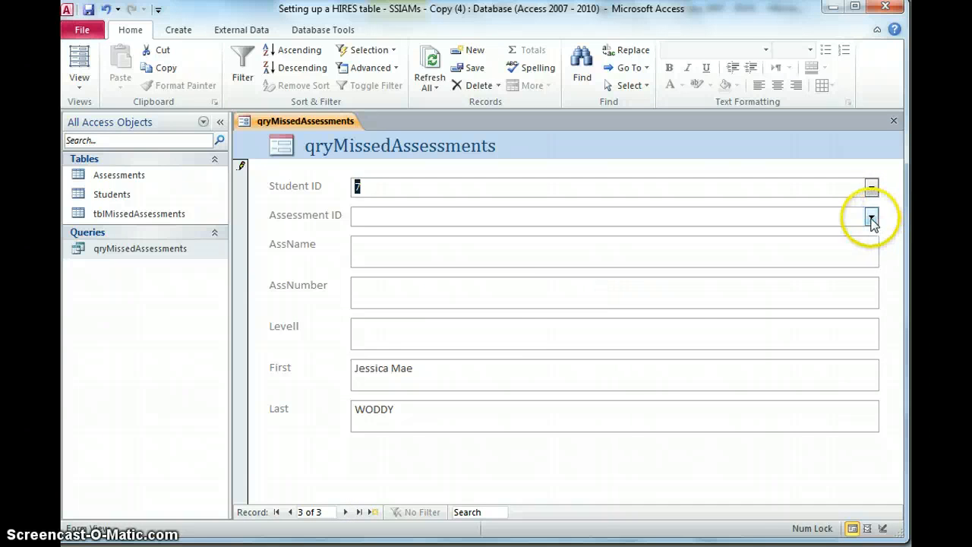
pyautogui.click(871, 217)
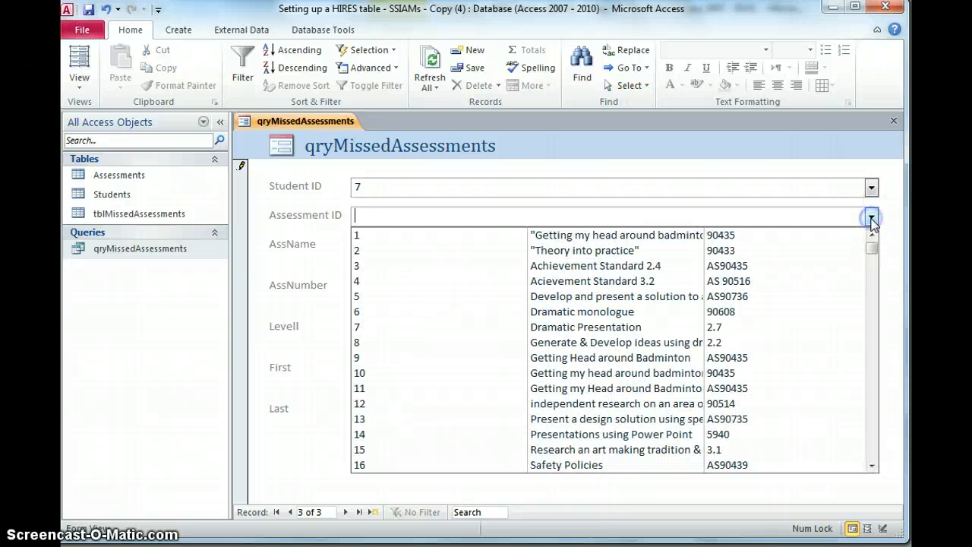
pyautogui.click(629, 464)
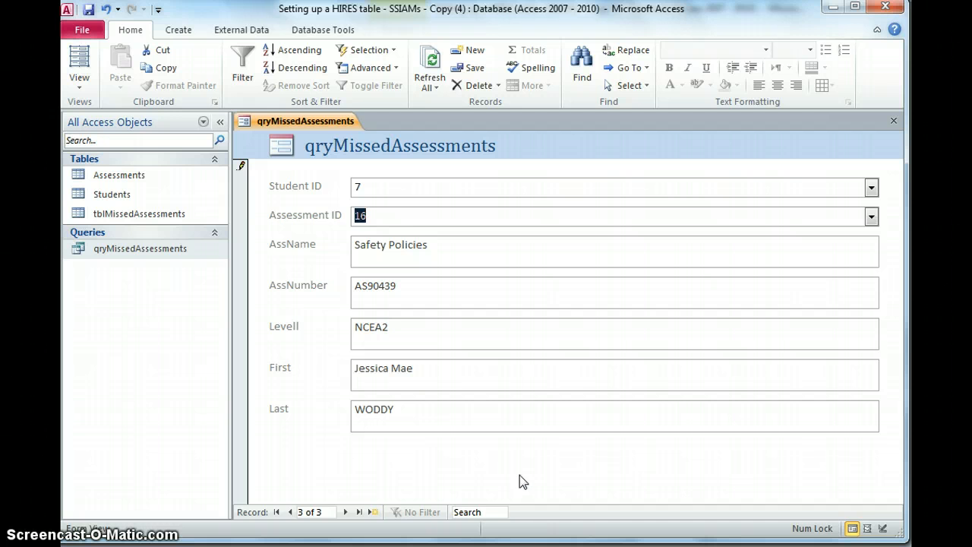
# Add another form record for the third listed student with Assessment ID 14, Presentations using Power Point.
pyautogui.click(346, 512)
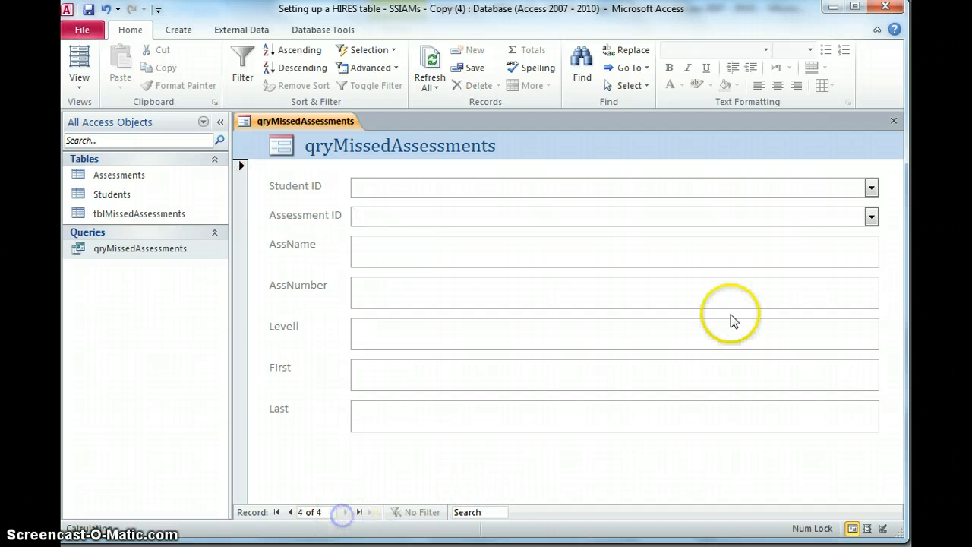
pyautogui.click(871, 187)
pyautogui.click(763, 238)
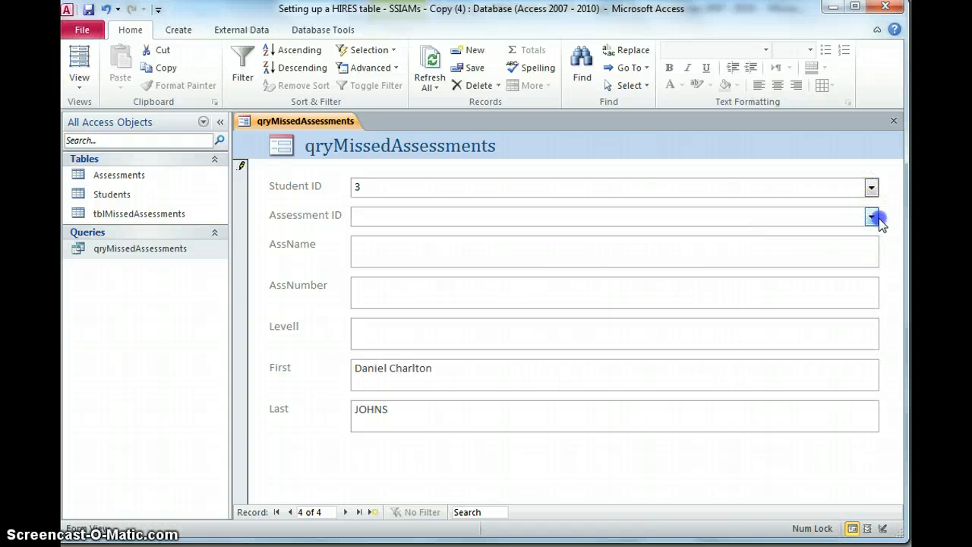
pyautogui.click(871, 215)
pyautogui.click(631, 430)
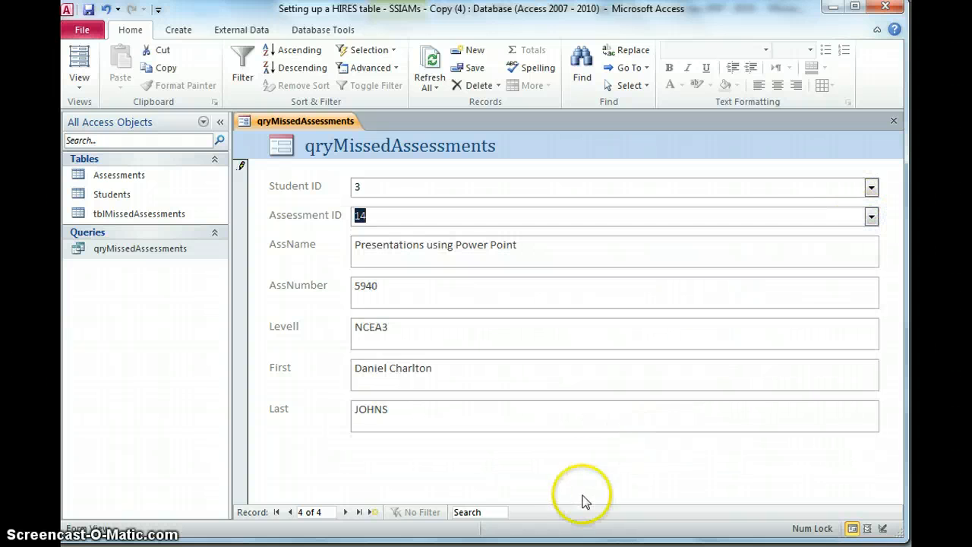